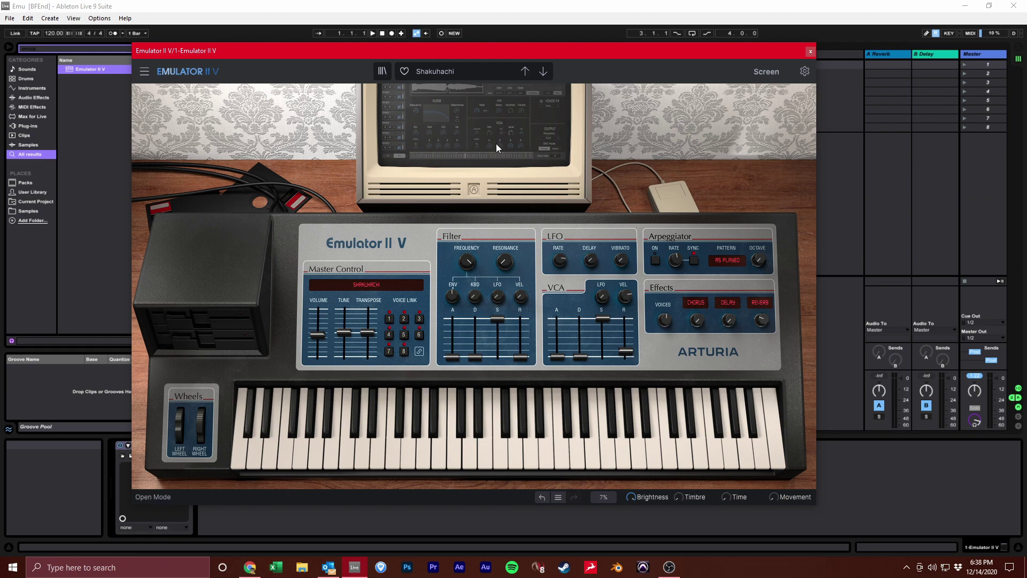
Step: Open the instrument's screen editing view and load the Default preset from the Template category
click(763, 73)
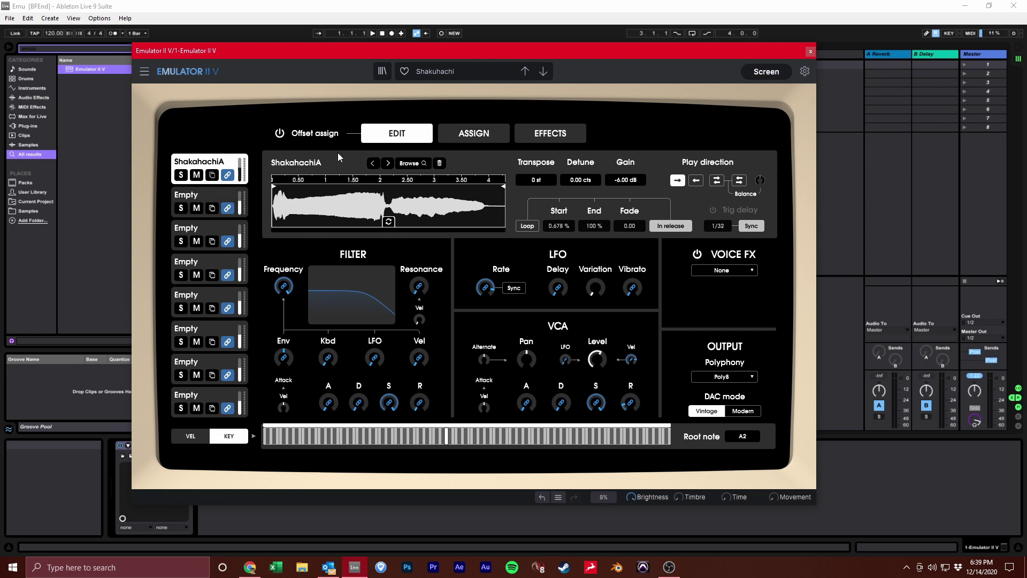
click(421, 77)
mouse_move(445, 240)
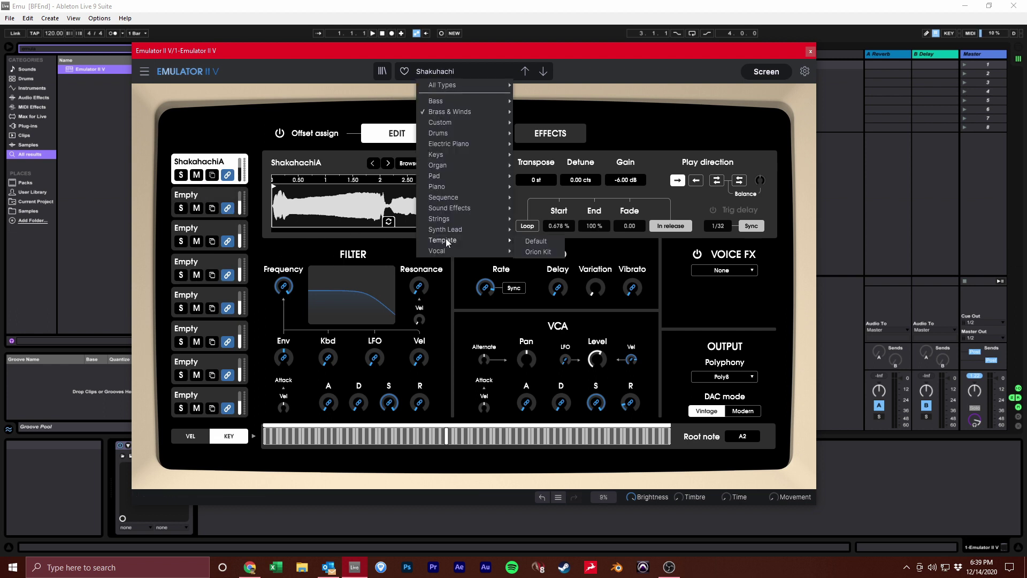
click(536, 242)
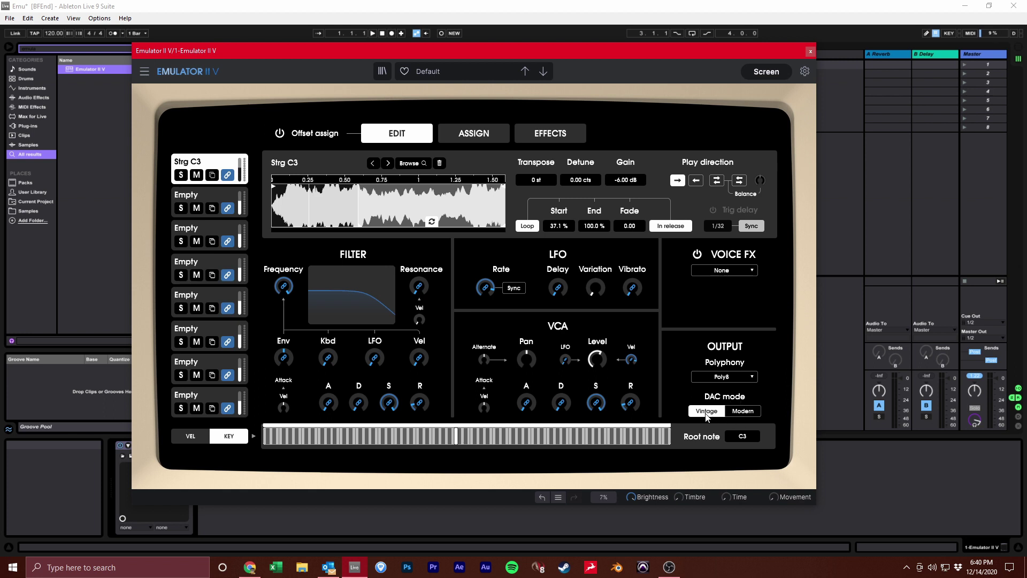
Step: Compare the Modern and Vintage DAC modes, ending with Vintage selected
click(728, 412)
click(710, 415)
click(742, 410)
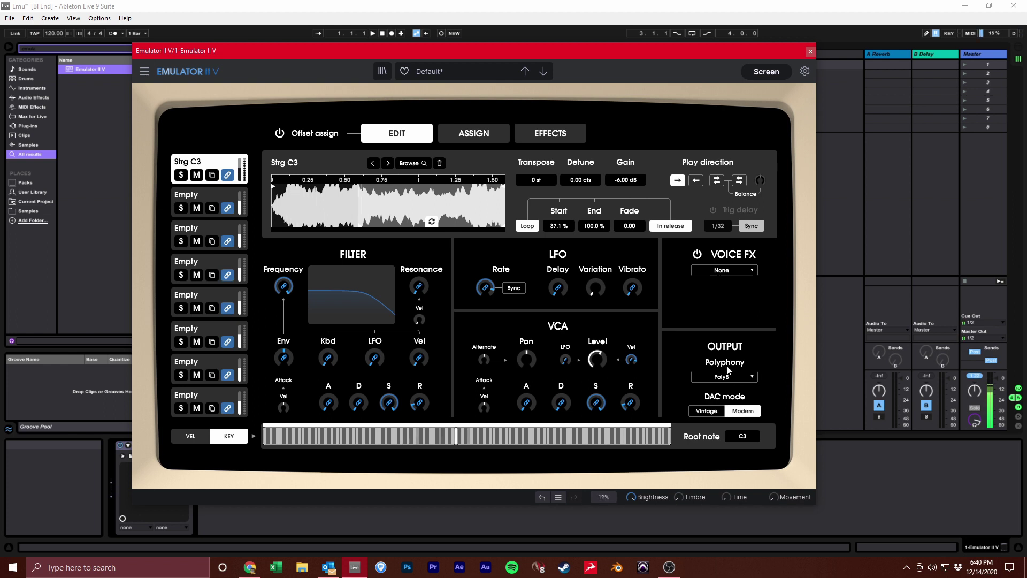
click(704, 411)
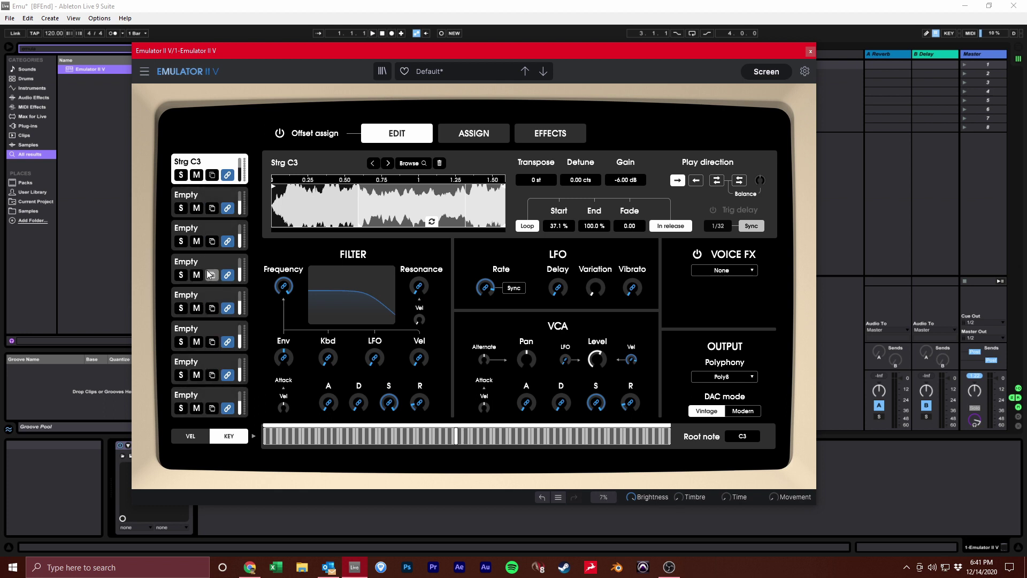
Step: Look through the empty voice slots below Strg C3 and return to the Strg C3 voice
click(210, 195)
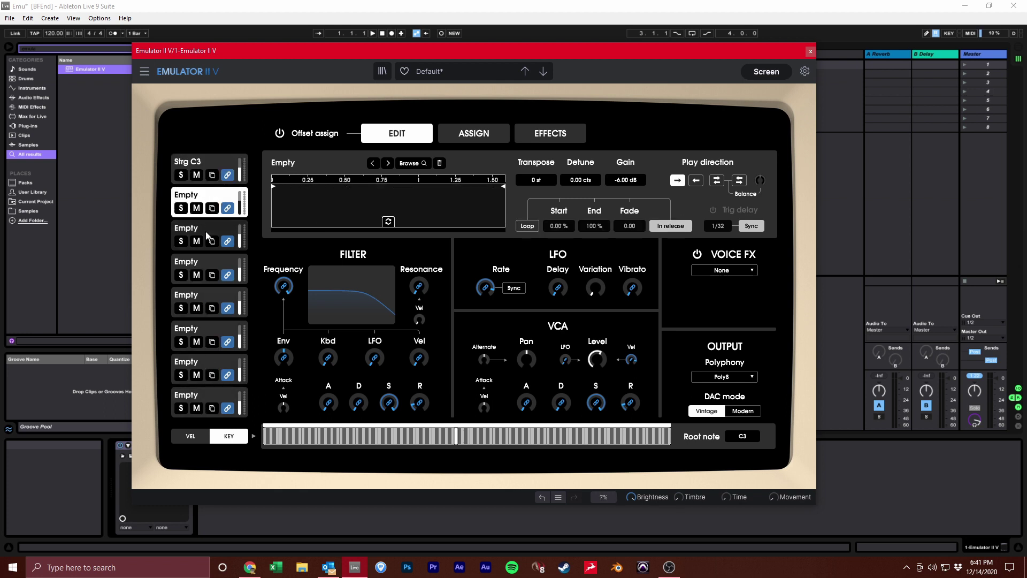
click(211, 229)
click(210, 260)
click(213, 304)
click(214, 328)
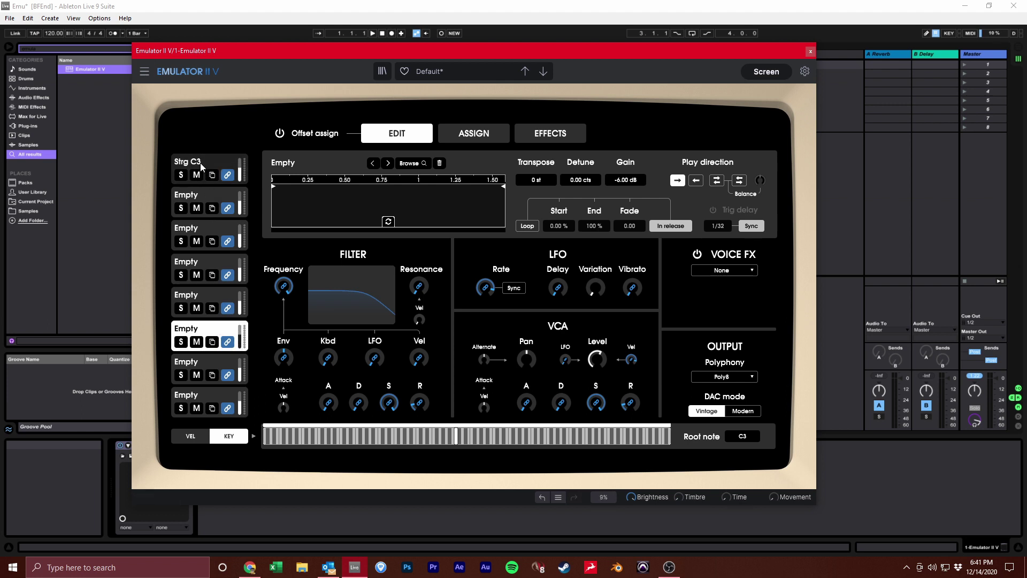
click(209, 196)
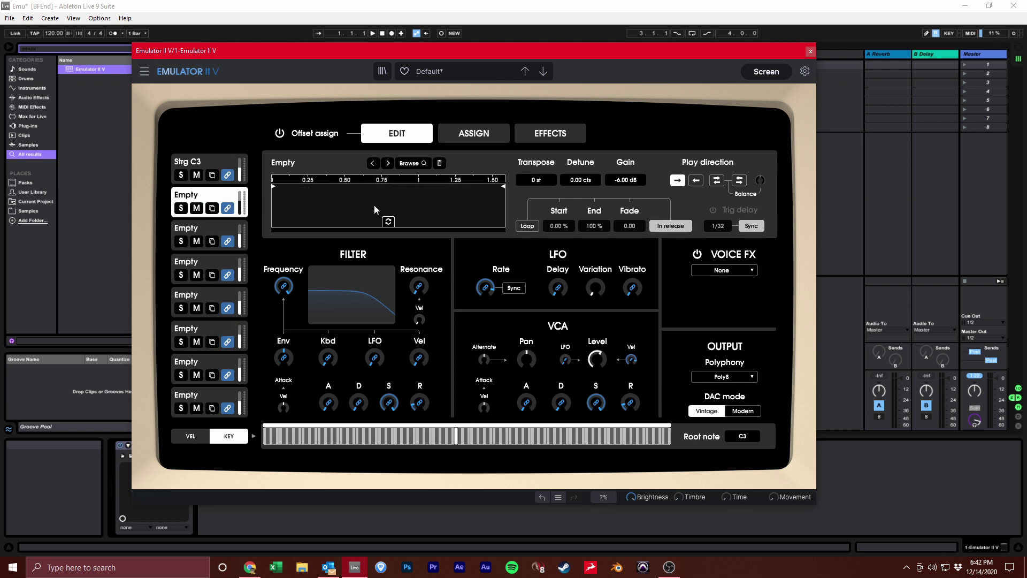
click(208, 166)
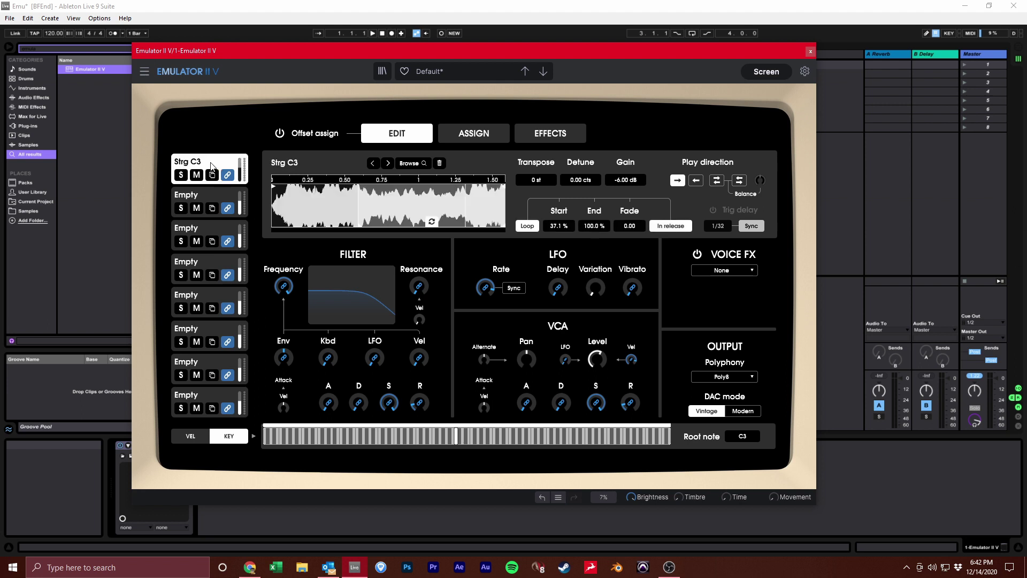
click(215, 197)
click(217, 236)
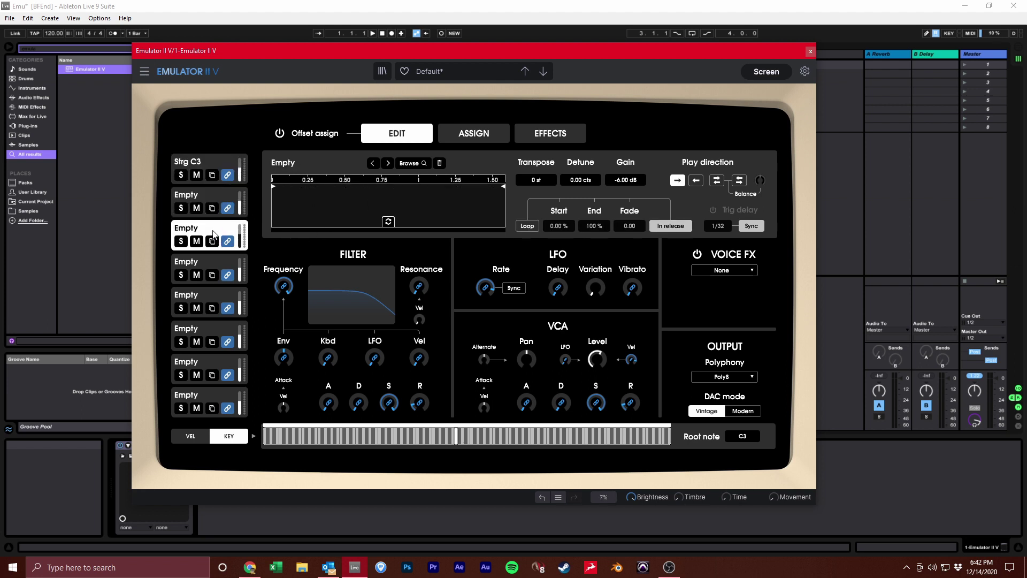
click(214, 257)
click(217, 235)
click(225, 197)
click(228, 168)
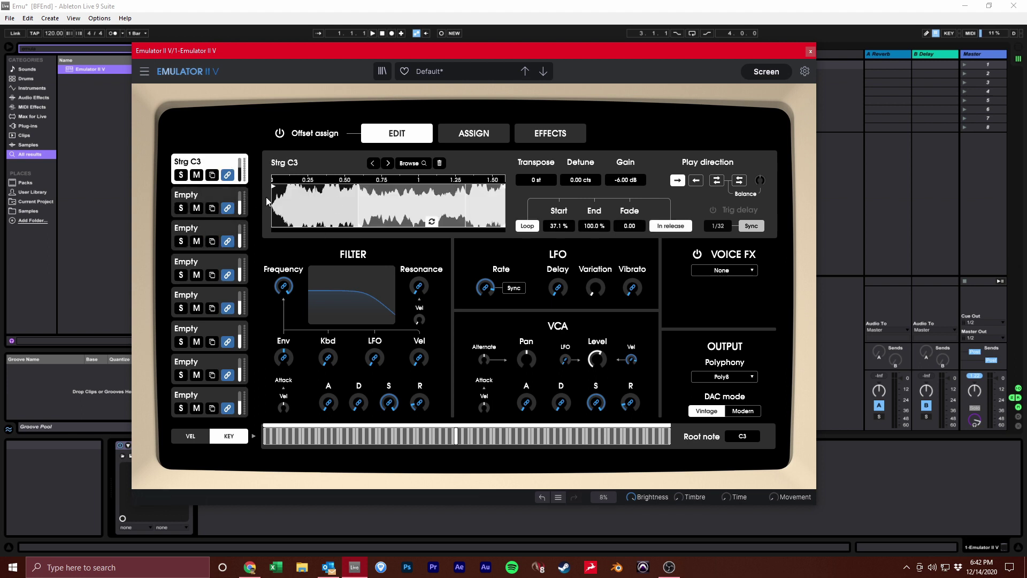
Step: Load the factory sample Guitar G3 from the 11 Acoustic Guitar bank into the second voice slot
click(198, 198)
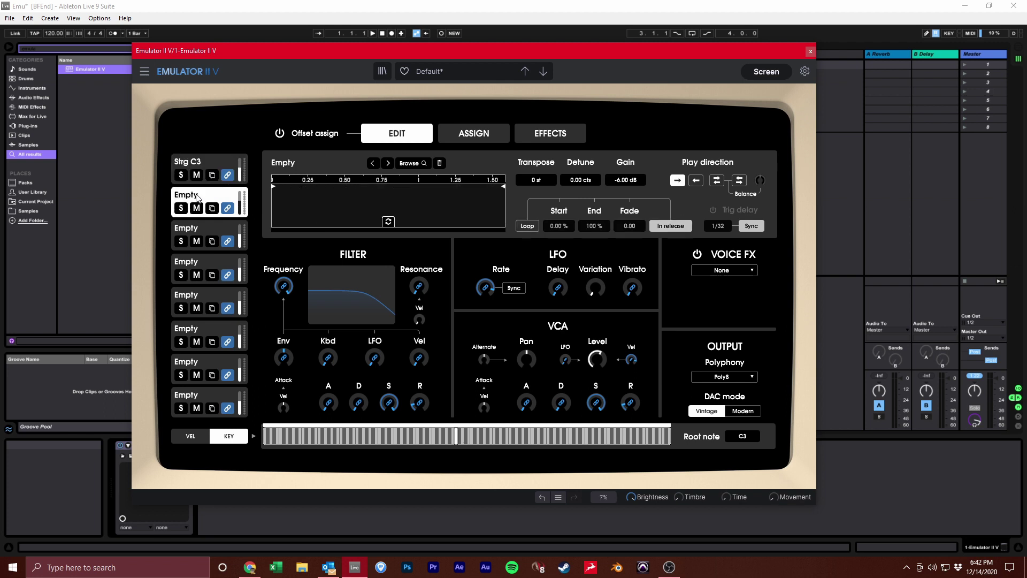
click(415, 164)
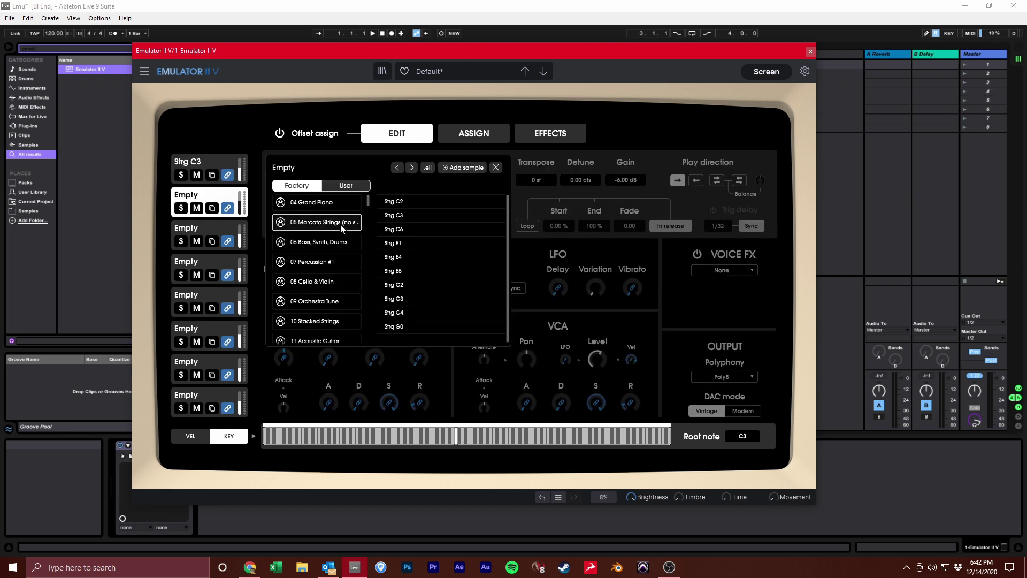
scroll(310, 303, down, 2)
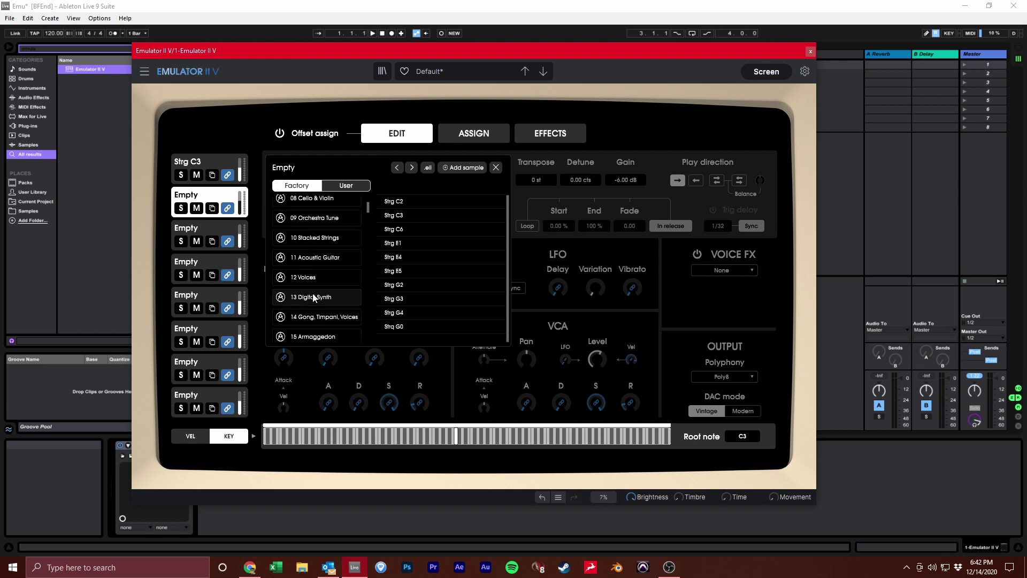
click(317, 259)
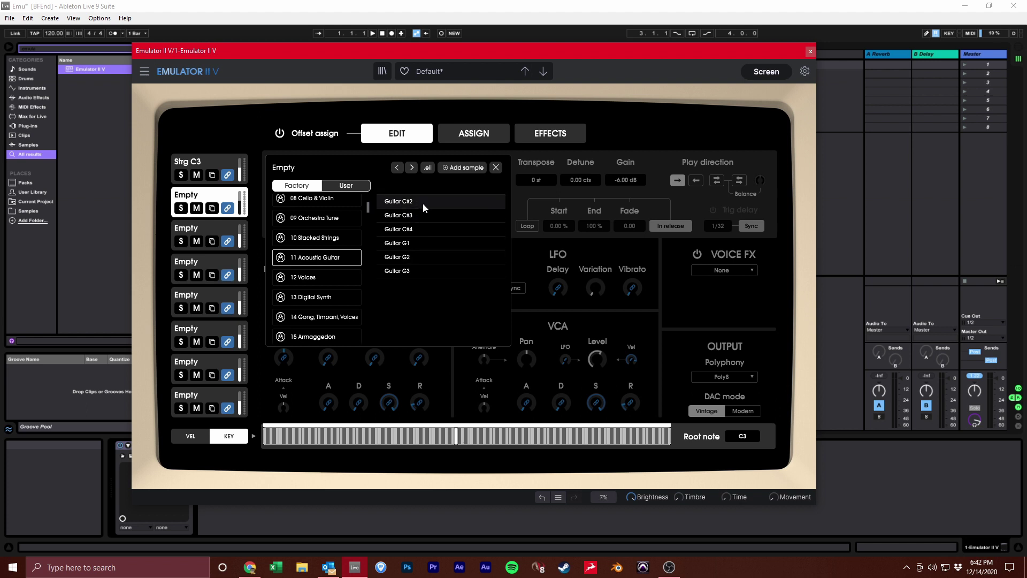
click(399, 271)
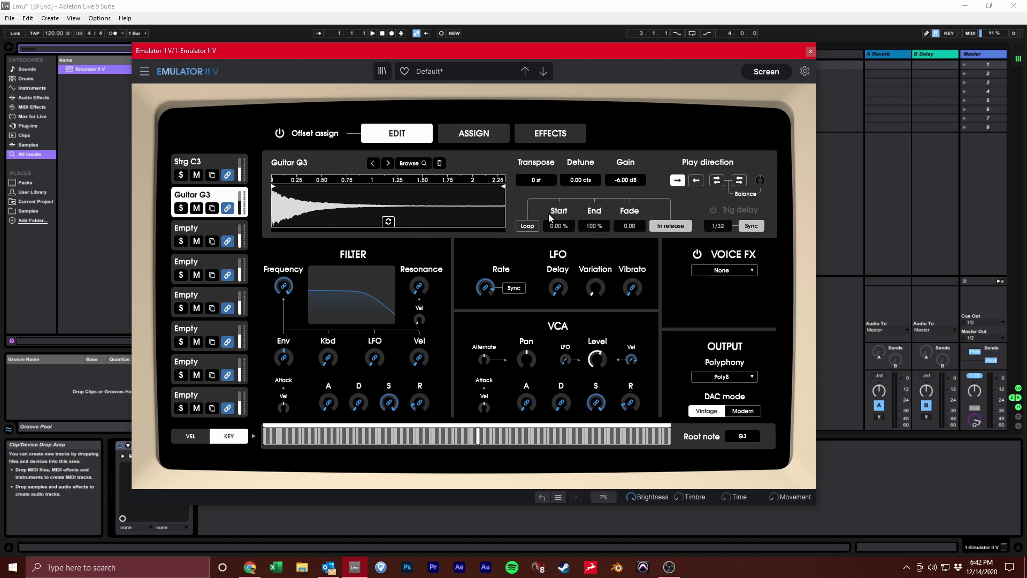
Step: Solo the Guitar G3 voice, try transposing its sample upward, and reset the transposition to 0 st
click(206, 170)
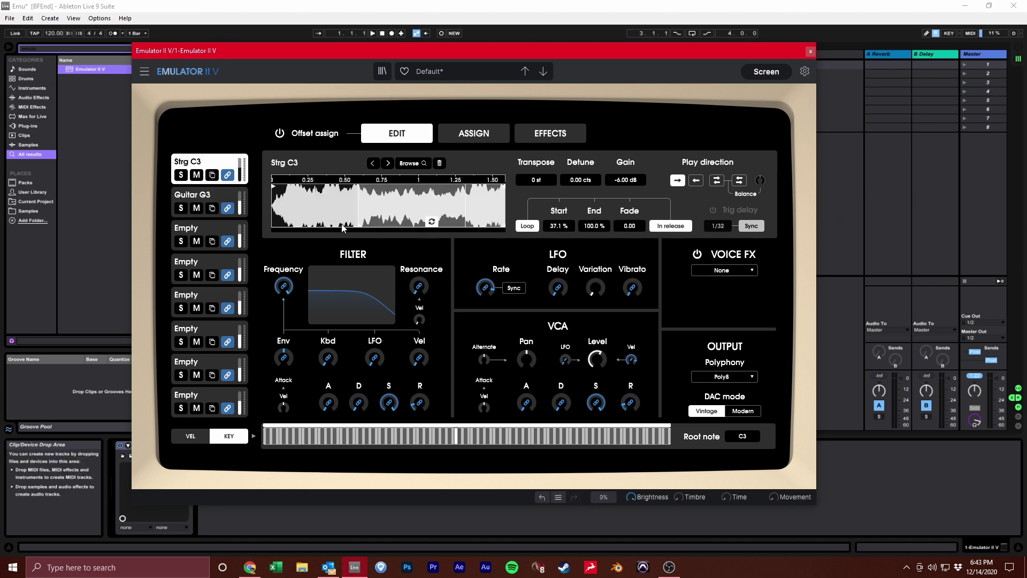
click(221, 203)
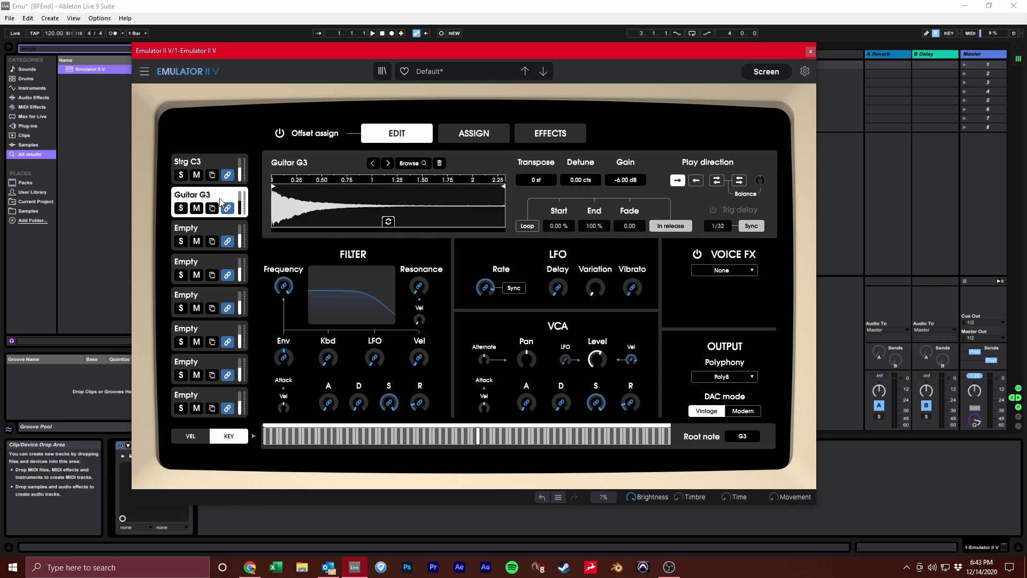
click(180, 211)
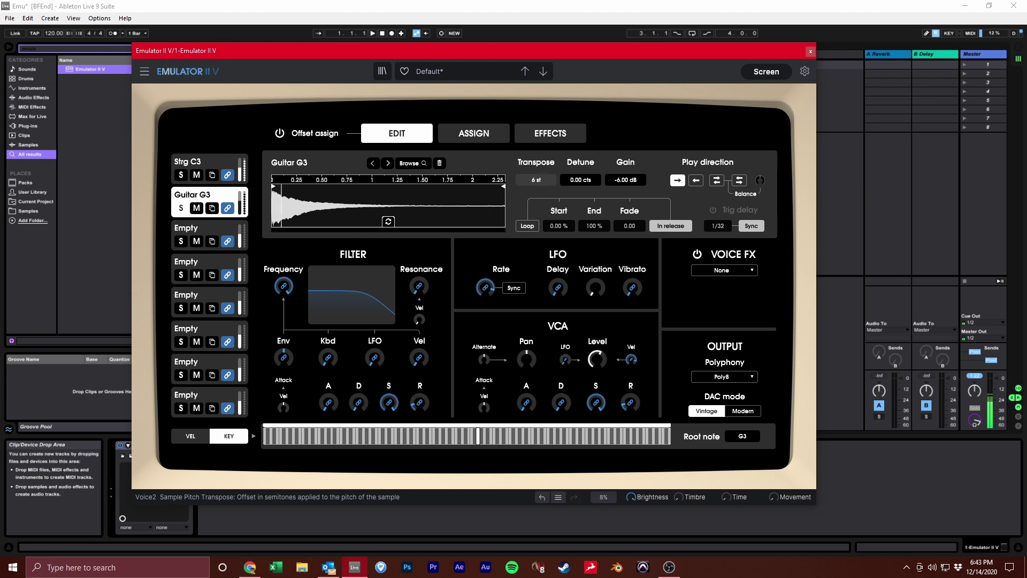
drag(535, 180, 535, 156)
double_click(534, 181)
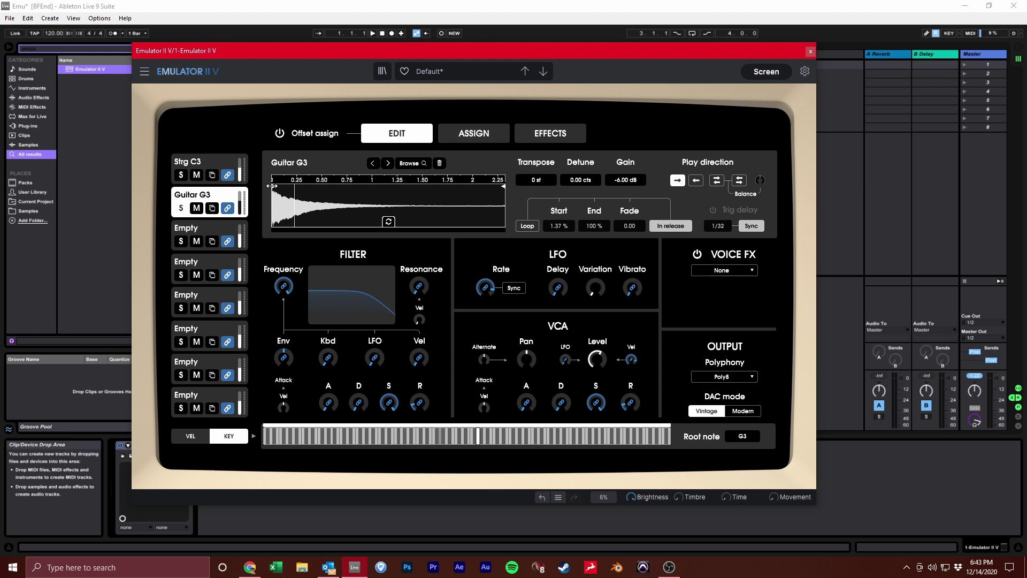
Step: Shorten the Guitar G3 sample to end at about 20.8% and enable its loop
mouse_move(271, 186)
mouse_down()
mouse_move(319, 185)
mouse_move(272, 185)
mouse_up()
drag(502, 192, 320, 182)
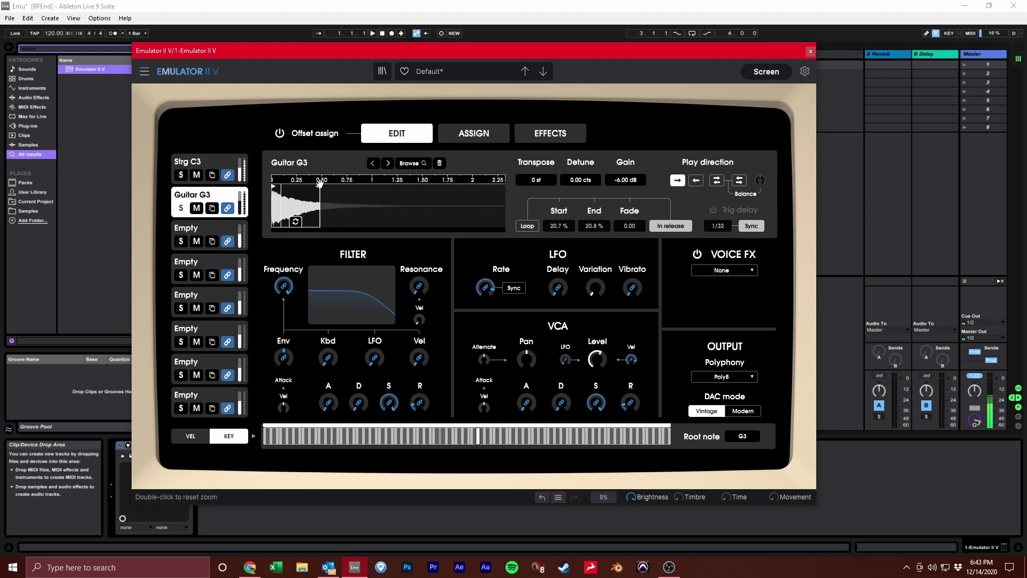
click(296, 222)
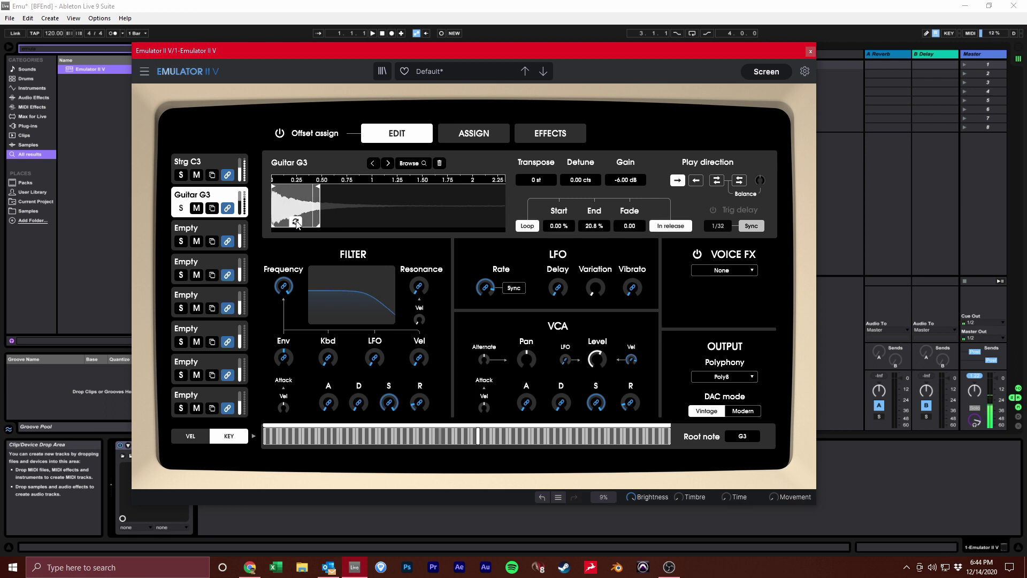
Step: Restore the sample's full end point and set the loop from about 19.2% to 38.8% with a fade of 1.00
drag(318, 187, 505, 187)
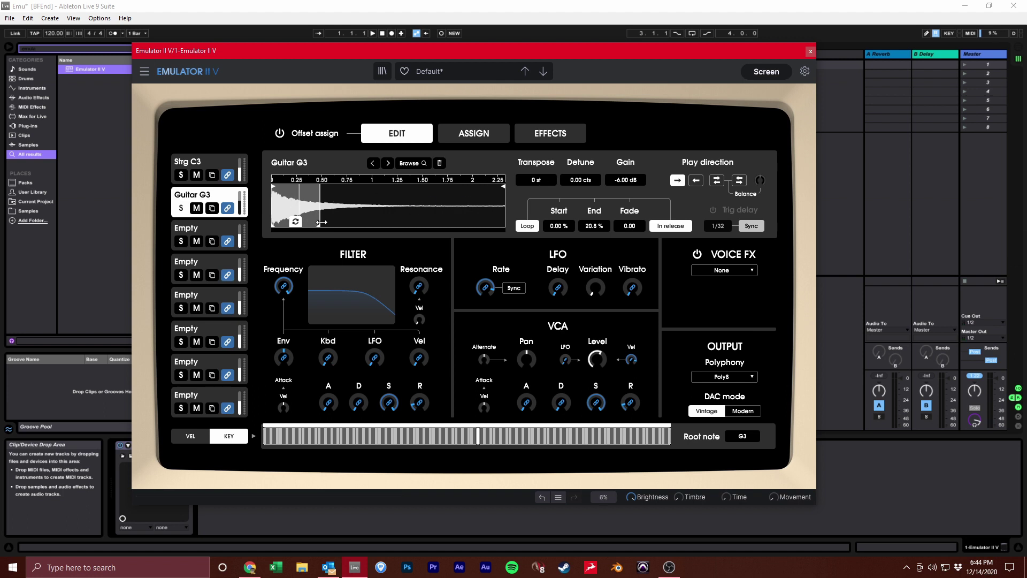
drag(322, 222, 434, 222)
mouse_move(273, 210)
mouse_down()
mouse_move(356, 216)
mouse_move(338, 219)
mouse_up()
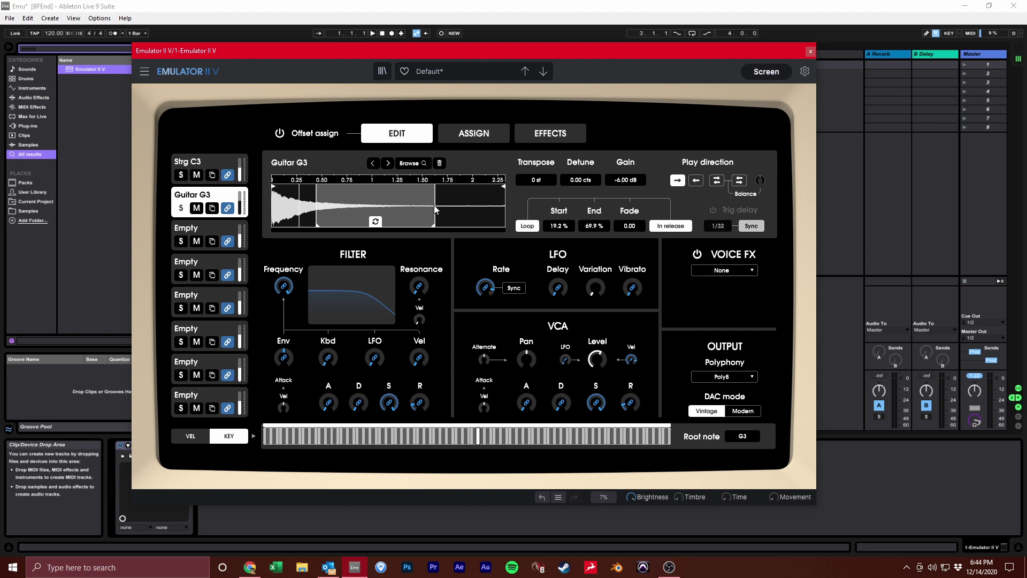
drag(434, 209, 362, 210)
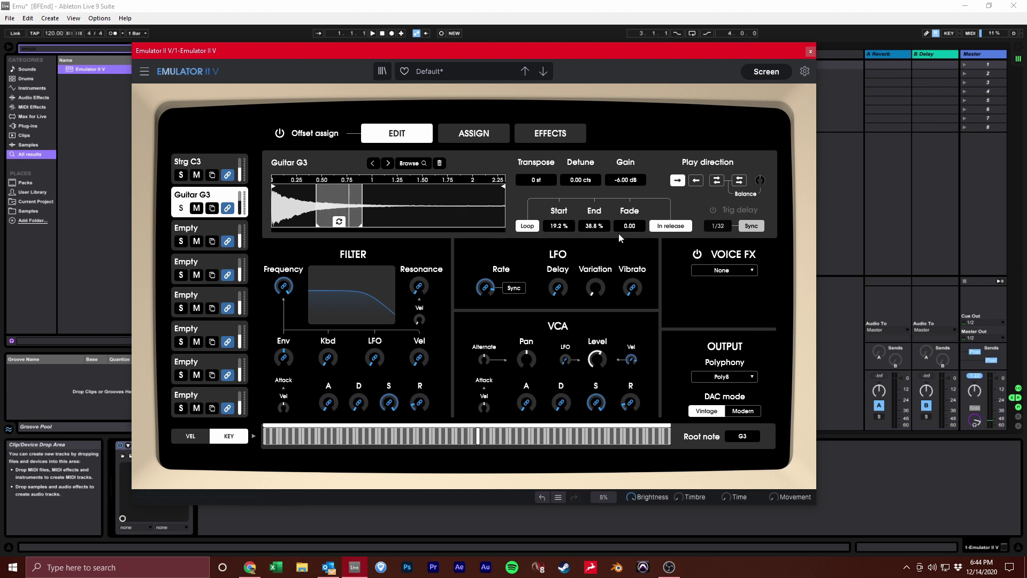
drag(626, 227, 626, 212)
Step: Try a lower filter frequency with a higher envelope amount, longer attack, lower sustain and added attack velocity
mouse_move(283, 292)
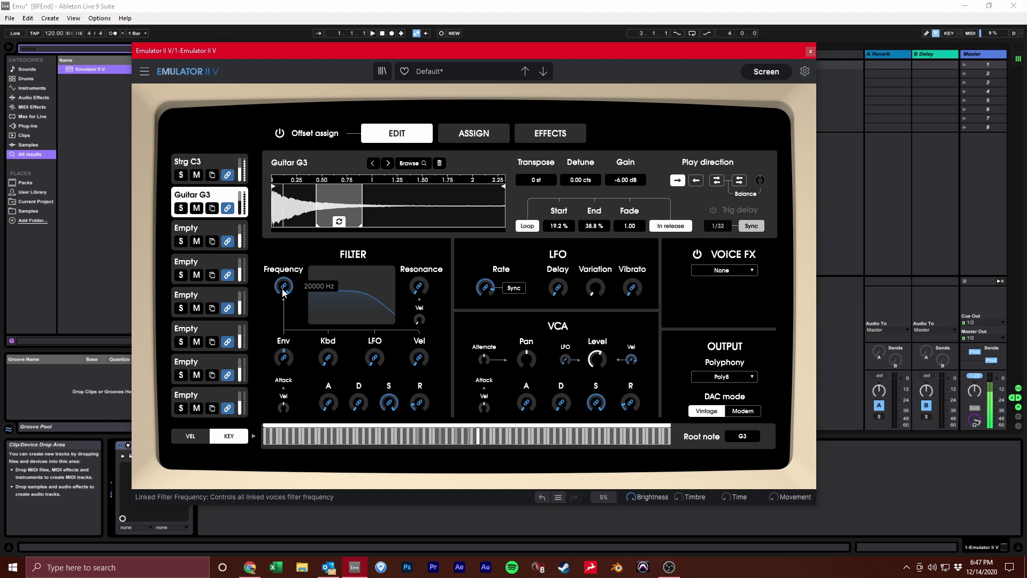
drag(283, 292, 283, 321)
drag(332, 407, 359, 388)
drag(328, 358, 328, 350)
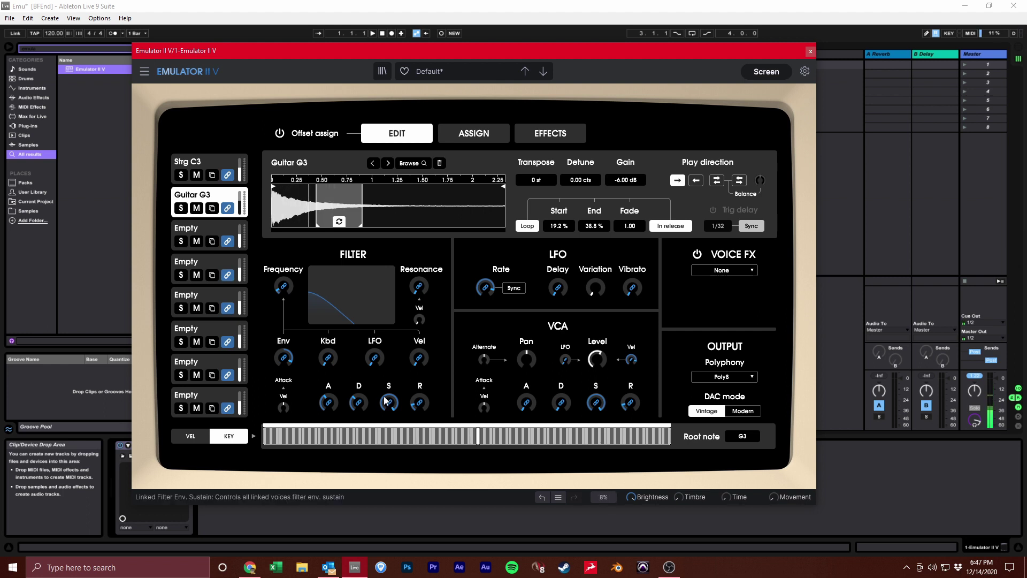
drag(389, 402, 389, 414)
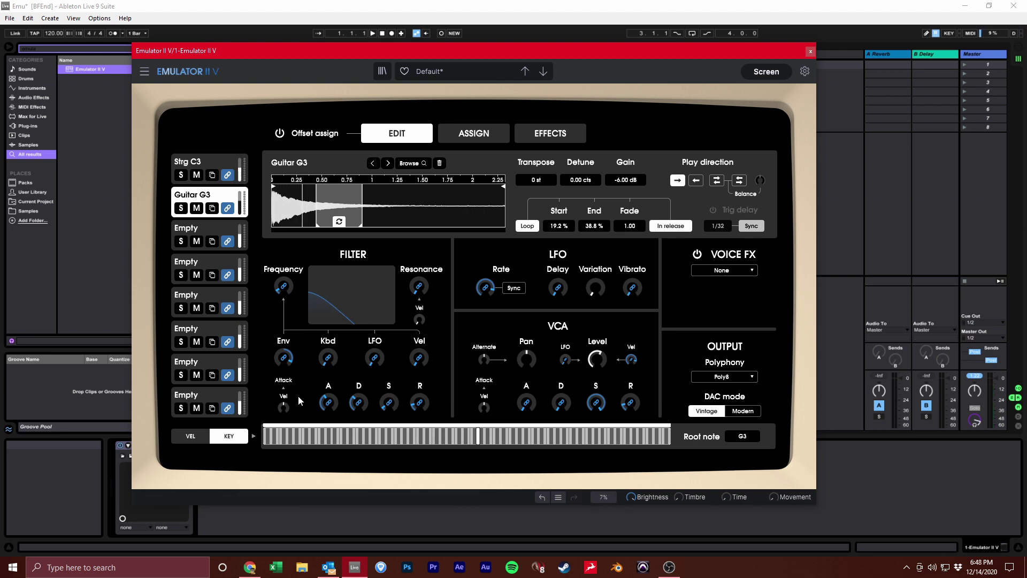
drag(280, 411, 280, 397)
Step: Raise the filter's keyboard tracking and reshape the VCA envelope with longer attack and decay, lower sustain and short release
drag(328, 357, 328, 340)
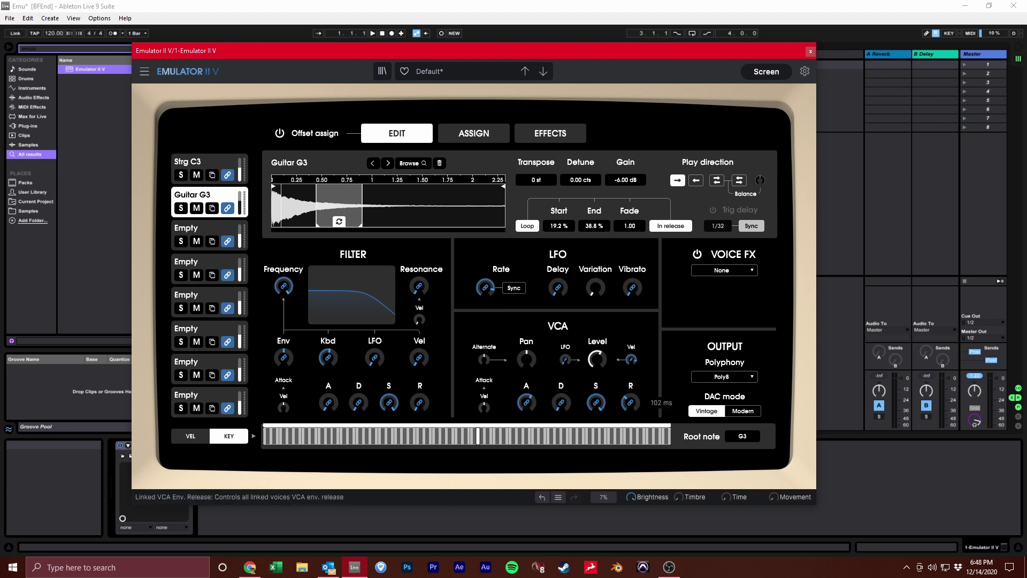
drag(630, 403, 624, 401)
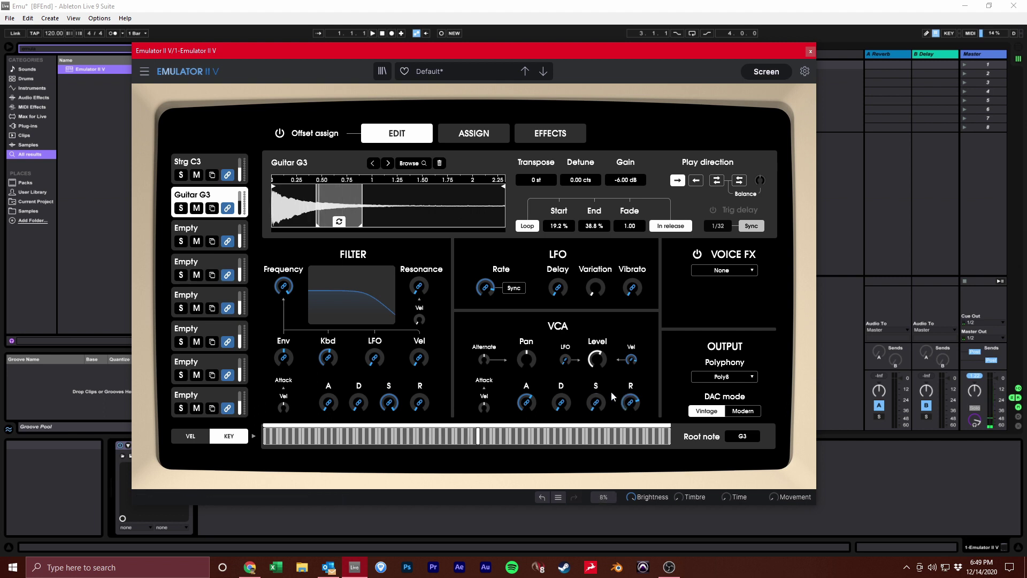
drag(629, 403, 629, 445)
drag(561, 403, 561, 436)
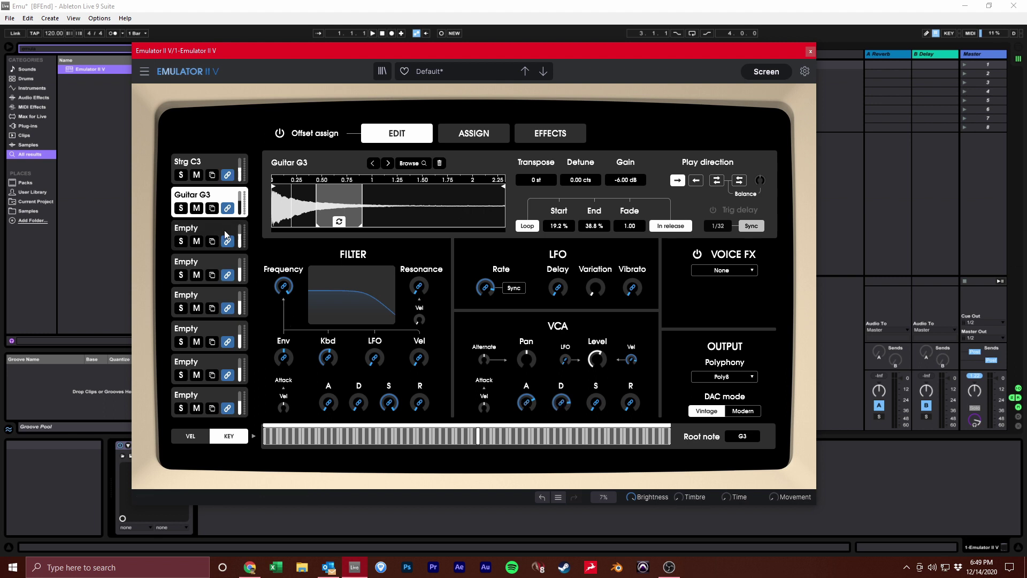
Step: Check the linked parameters across the first four voice slots, ending on the Strg C3 voice
click(224, 170)
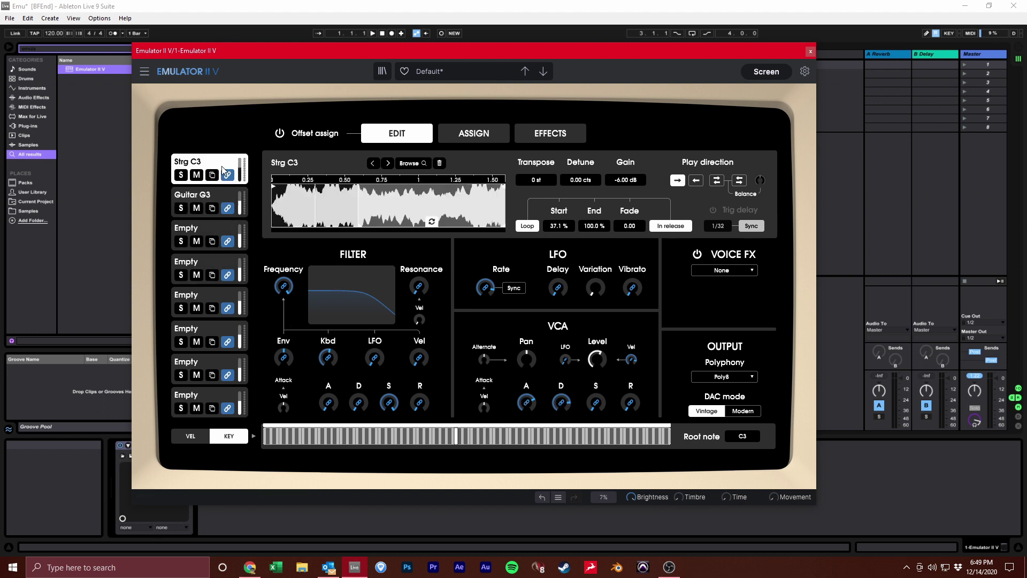
click(222, 193)
click(214, 229)
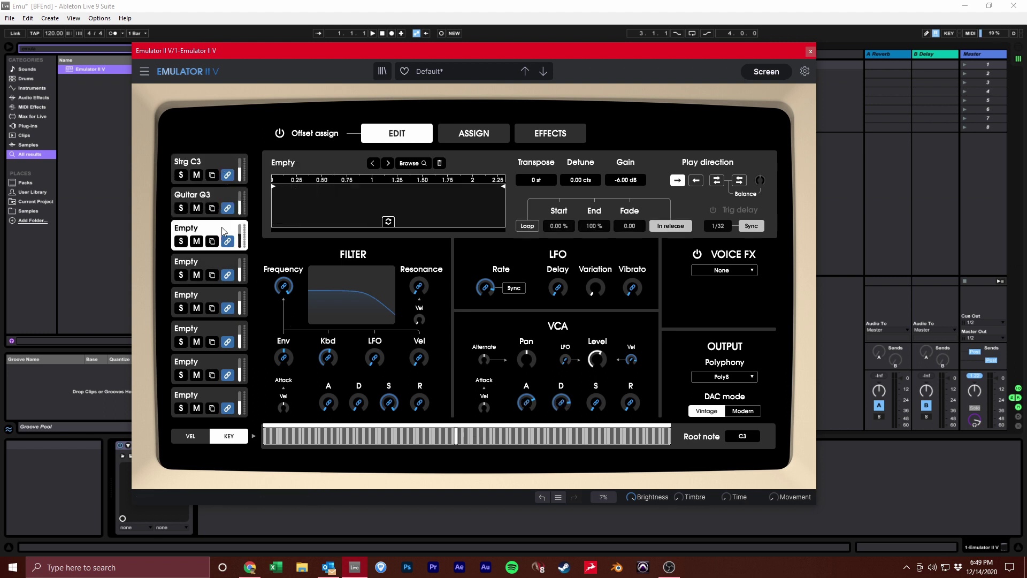
click(214, 262)
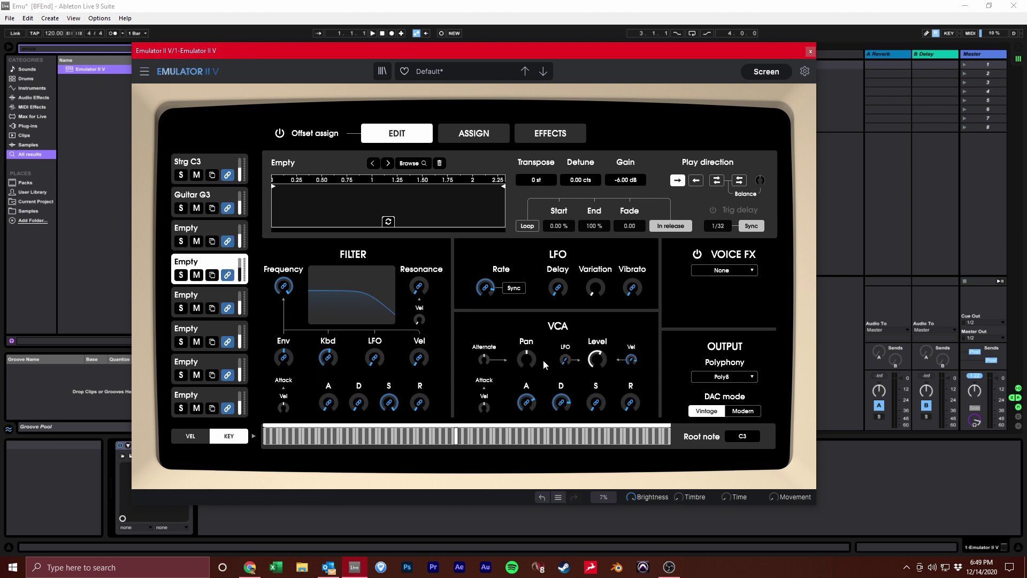
click(211, 172)
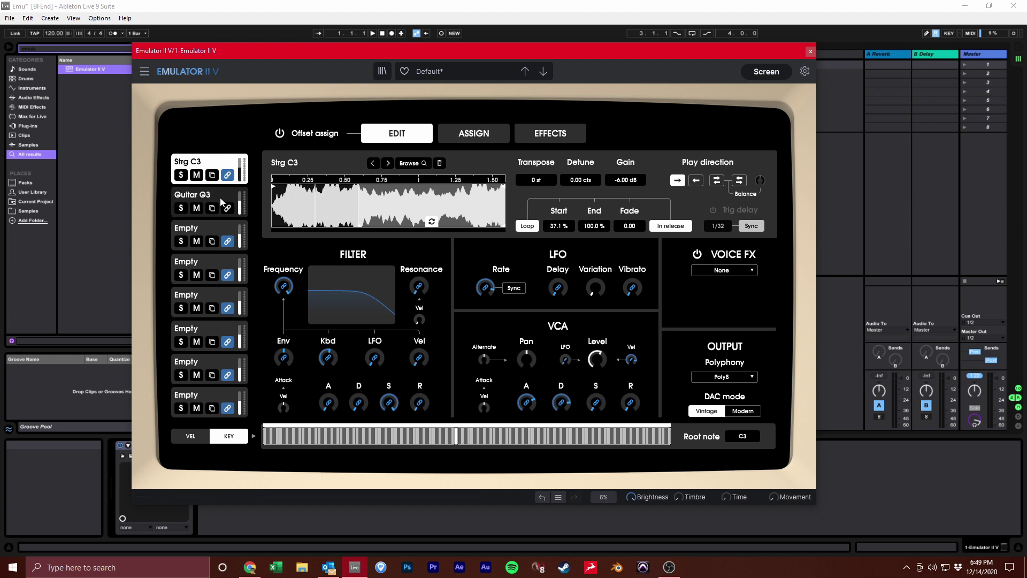
Step: Compare the settings of the linked Strg C3 voice with the unlinked Guitar G3 voice, ending on Strg C3's VCA envelope
click(220, 199)
click(214, 165)
click(214, 195)
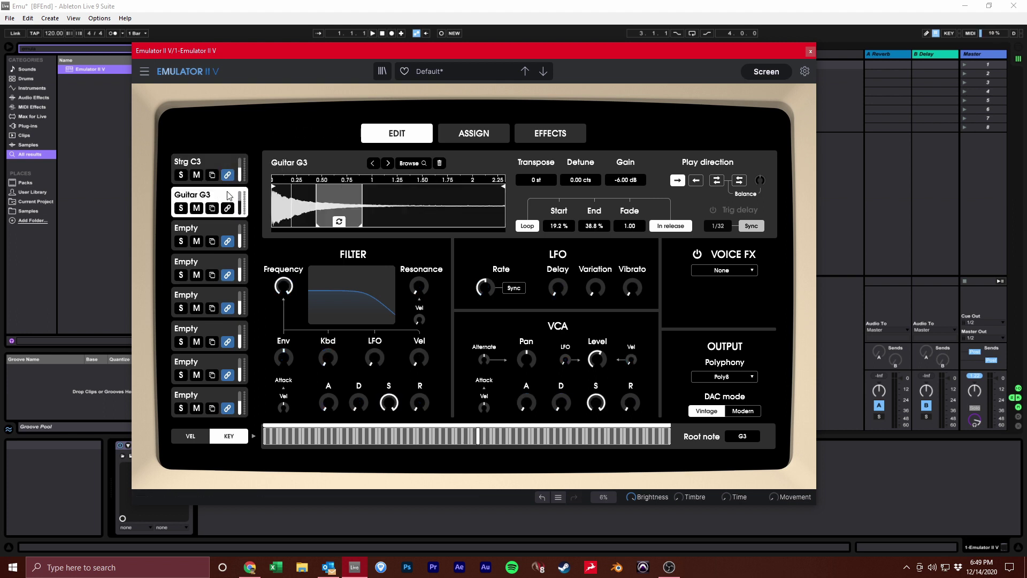
click(225, 165)
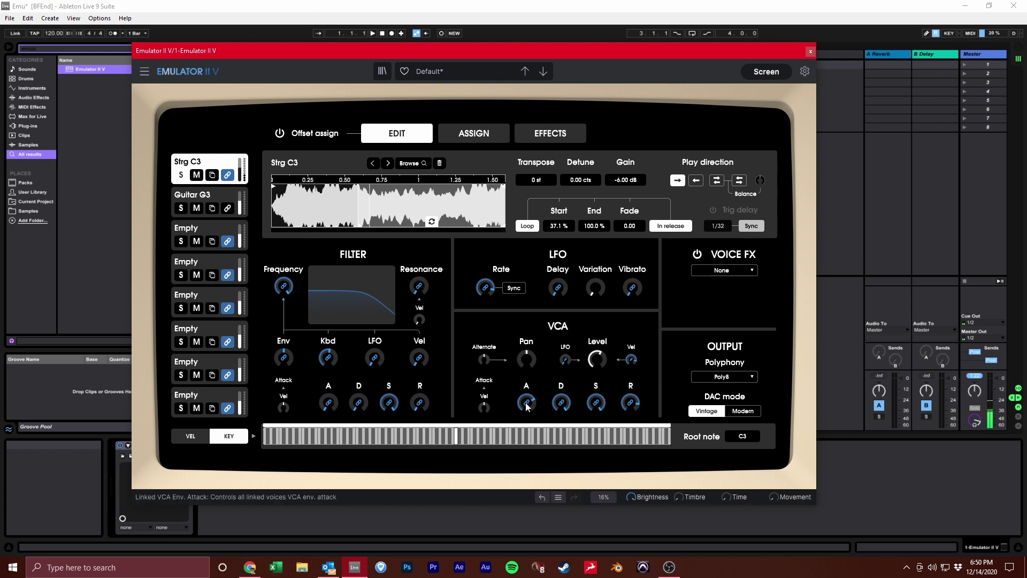
mouse_move(560, 402)
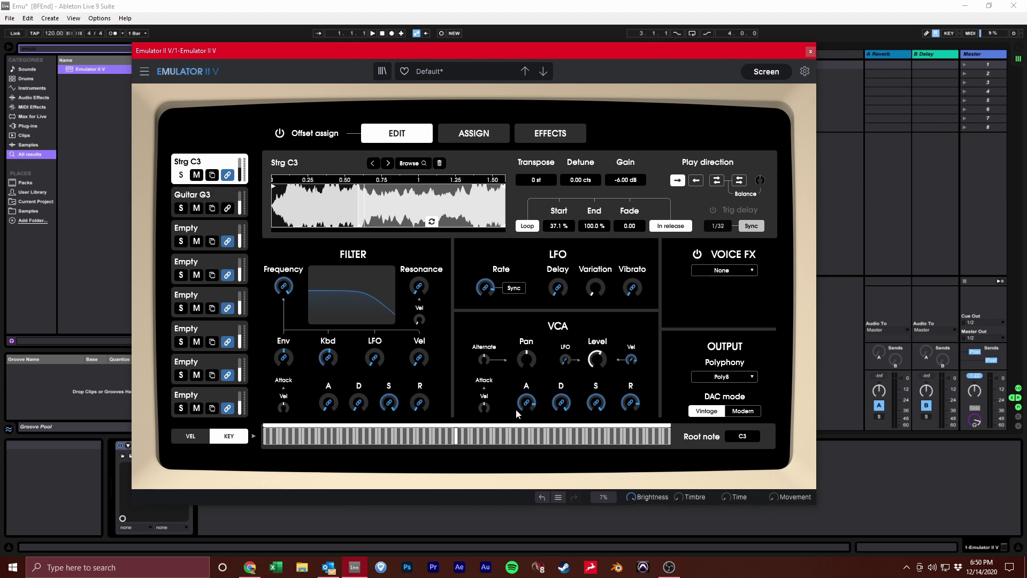
Step: Remove the Guitar G3 sample from the second voice and load G Piano G1 from 18 Grand Piano #2 into the first
click(192, 196)
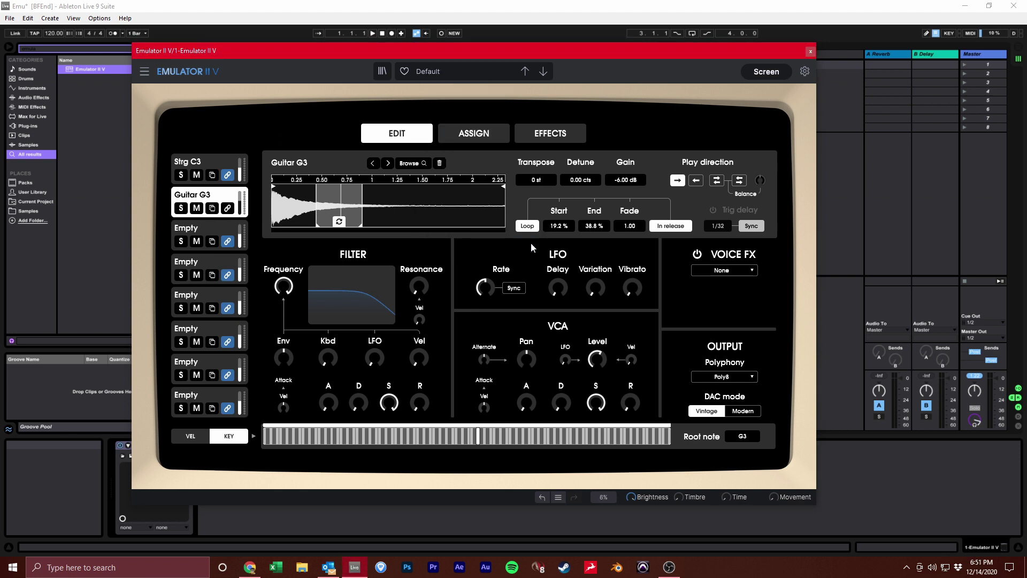
click(439, 163)
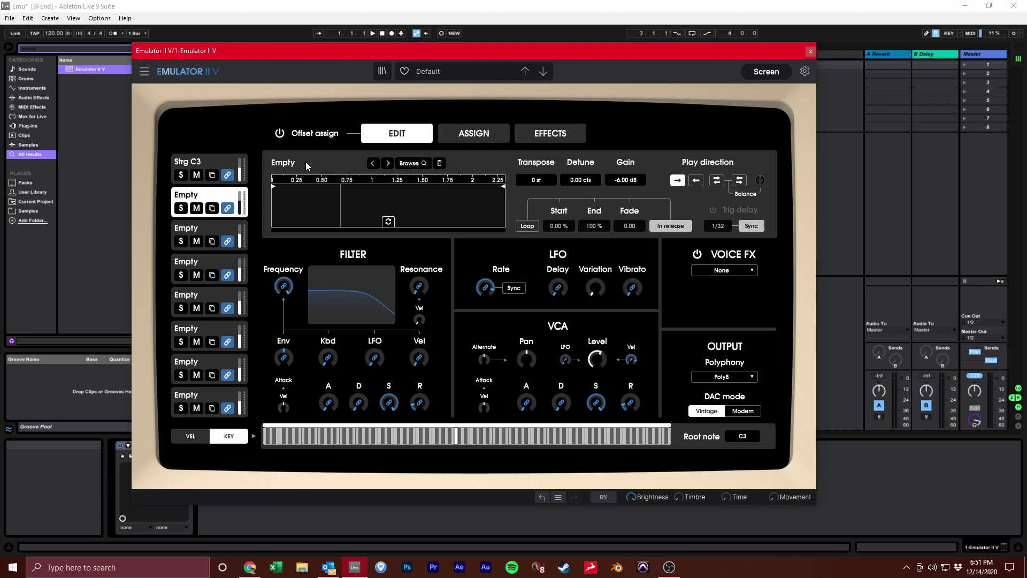
click(218, 169)
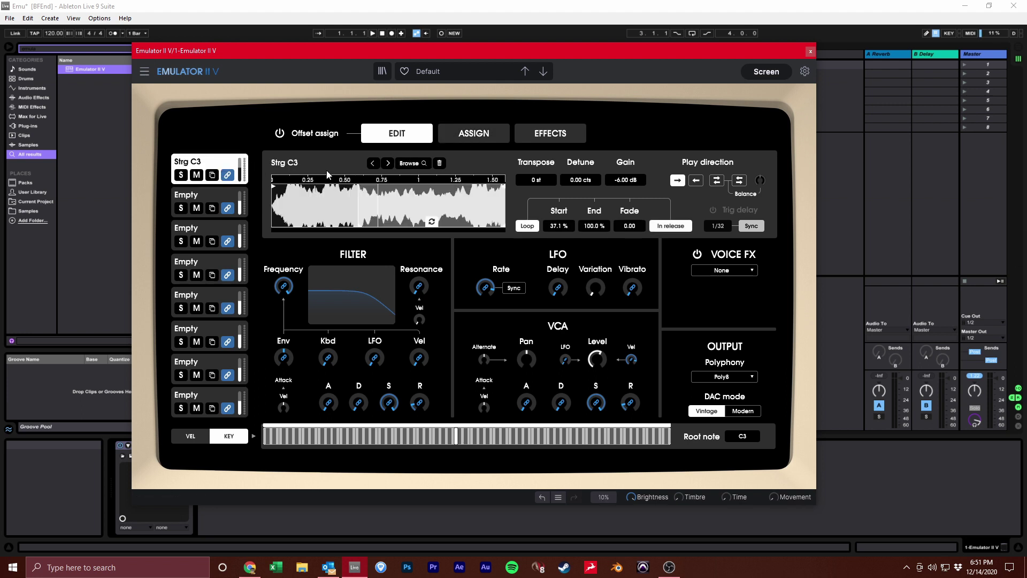
click(402, 165)
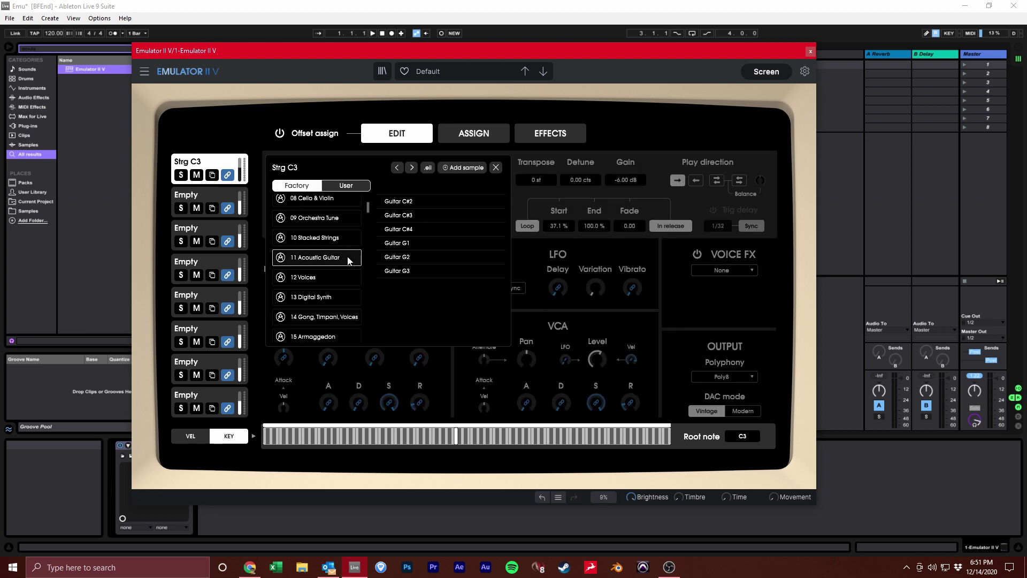
scroll(322, 284, down, 5)
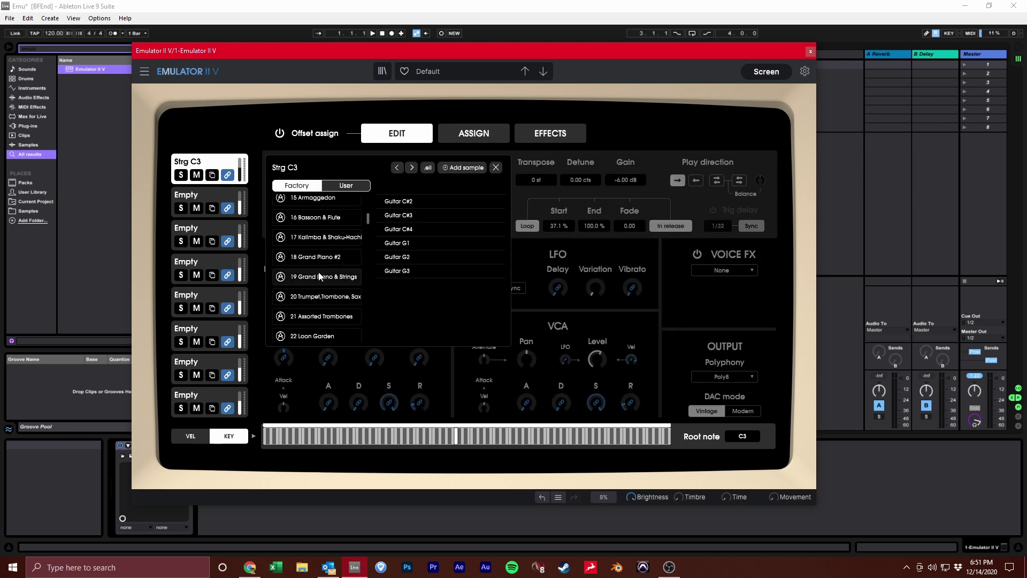
click(316, 257)
double_click(400, 215)
Step: Load Bass G1 from 06 Bass, Synth, Drums into the second voice and solo the bass and piano voices in turn
click(402, 165)
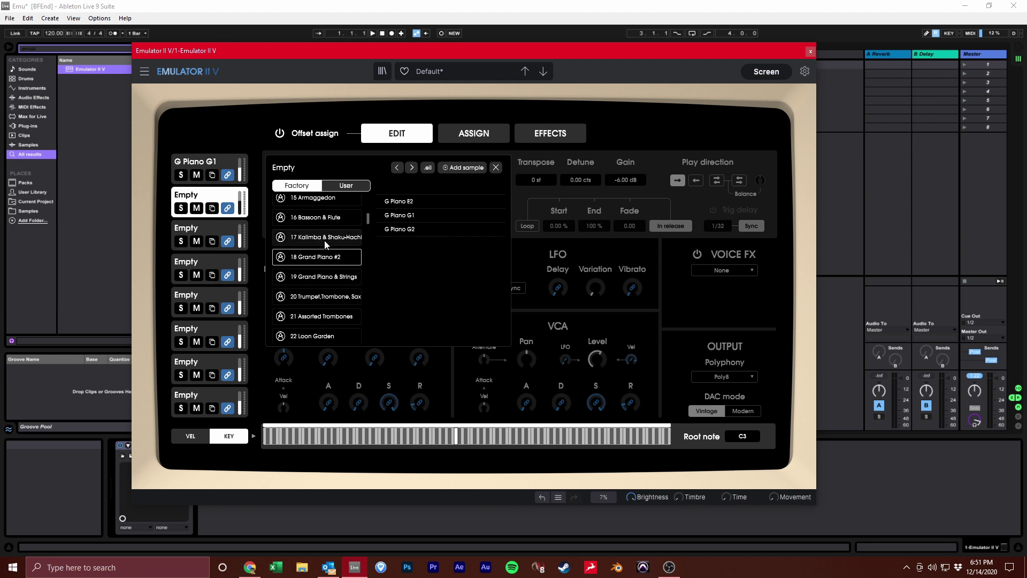
scroll(331, 248, up, 8)
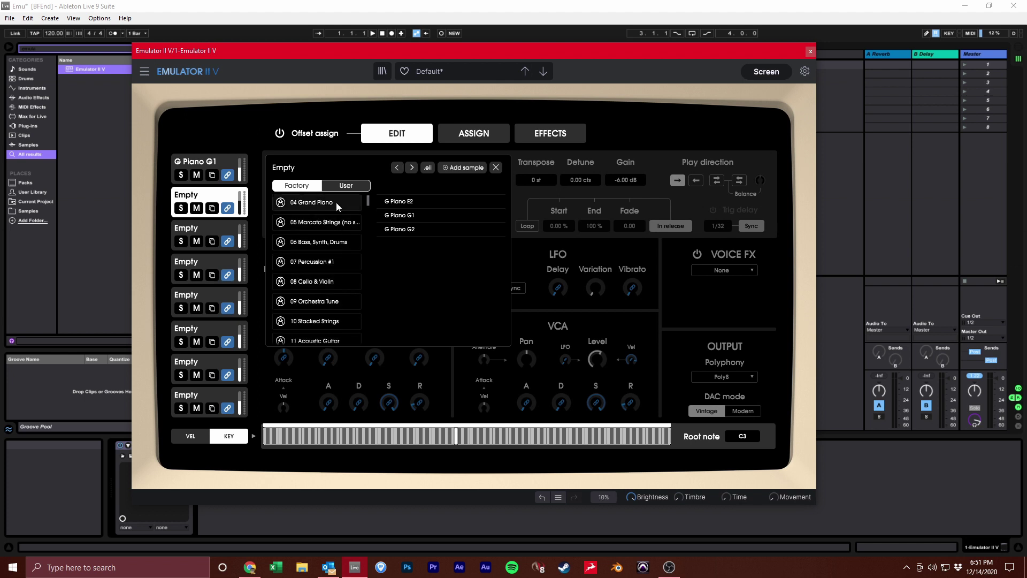
click(341, 243)
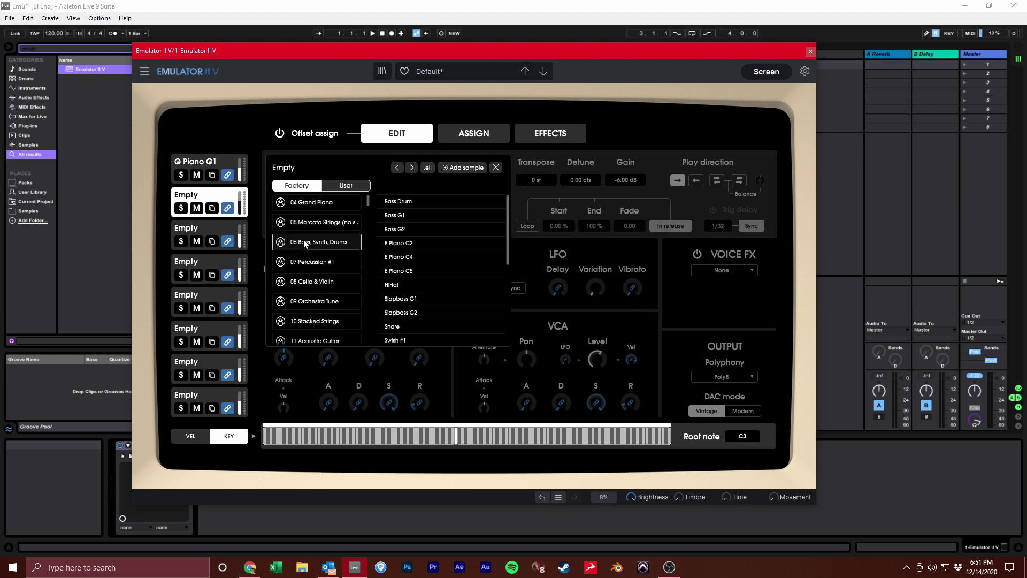
click(403, 217)
click(402, 217)
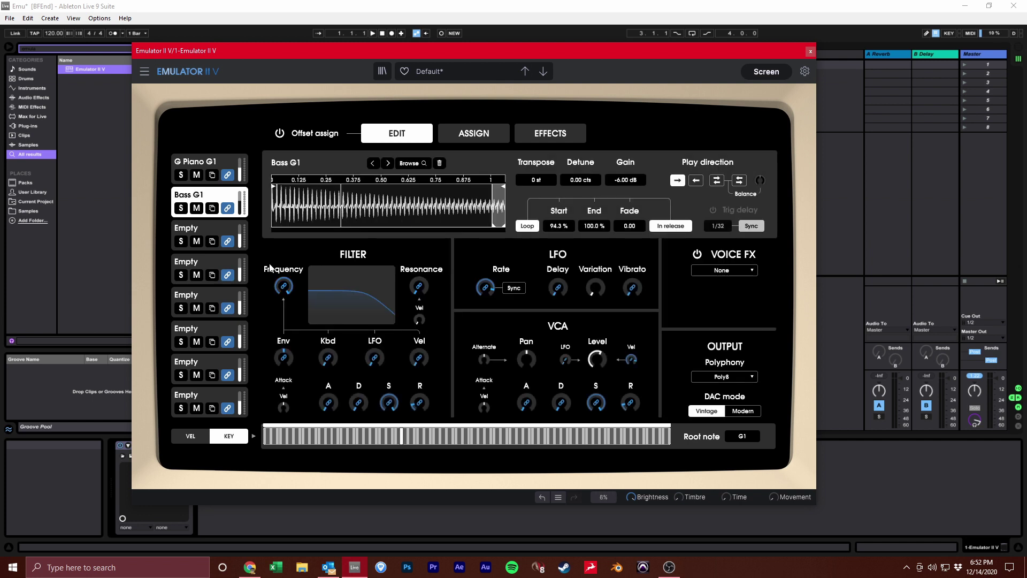
click(181, 208)
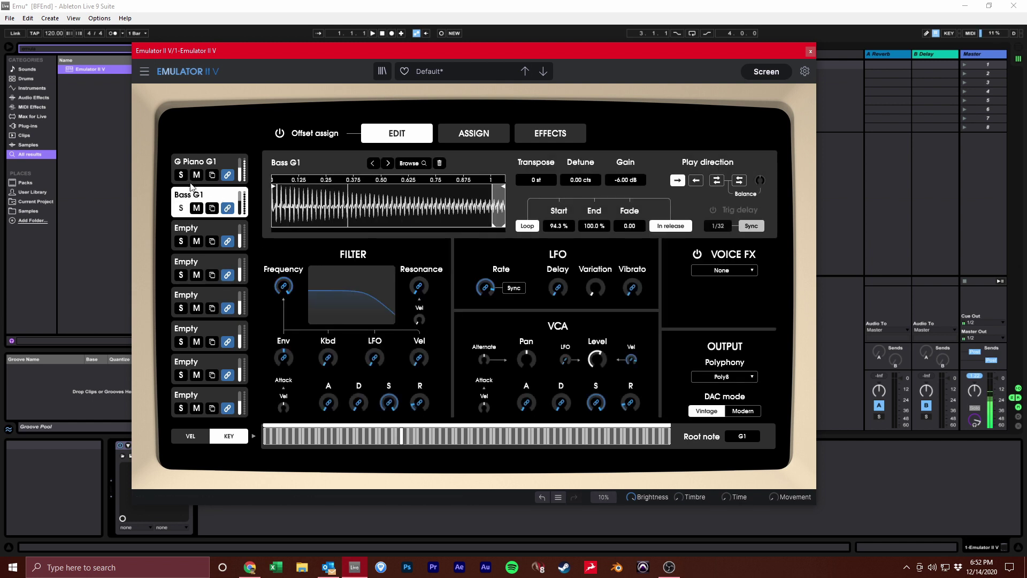
click(182, 208)
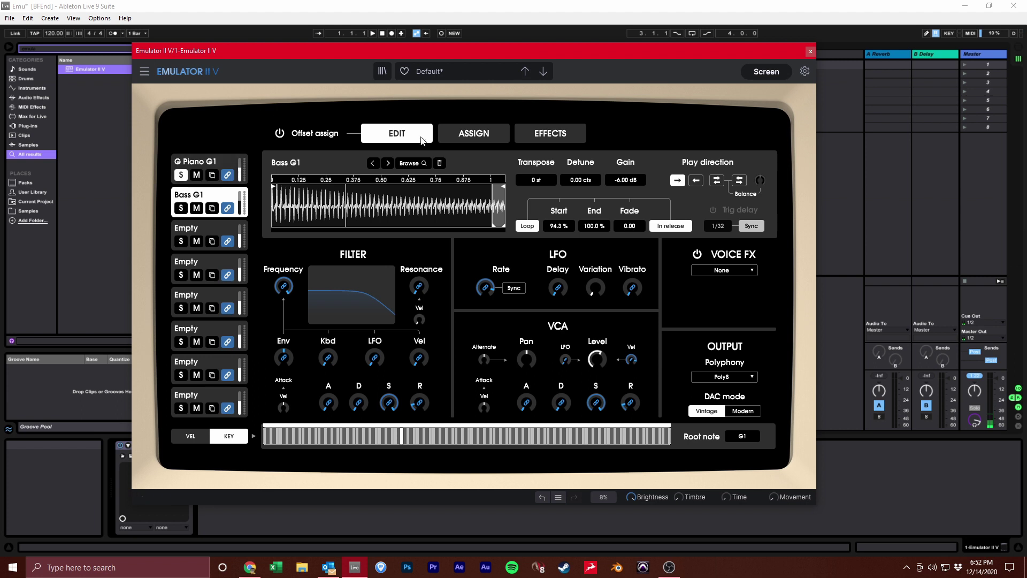
Step: Split the keyboard assignment so Bass G1 plays up to B2 and G Piano G1 plays from C3 upward
click(472, 134)
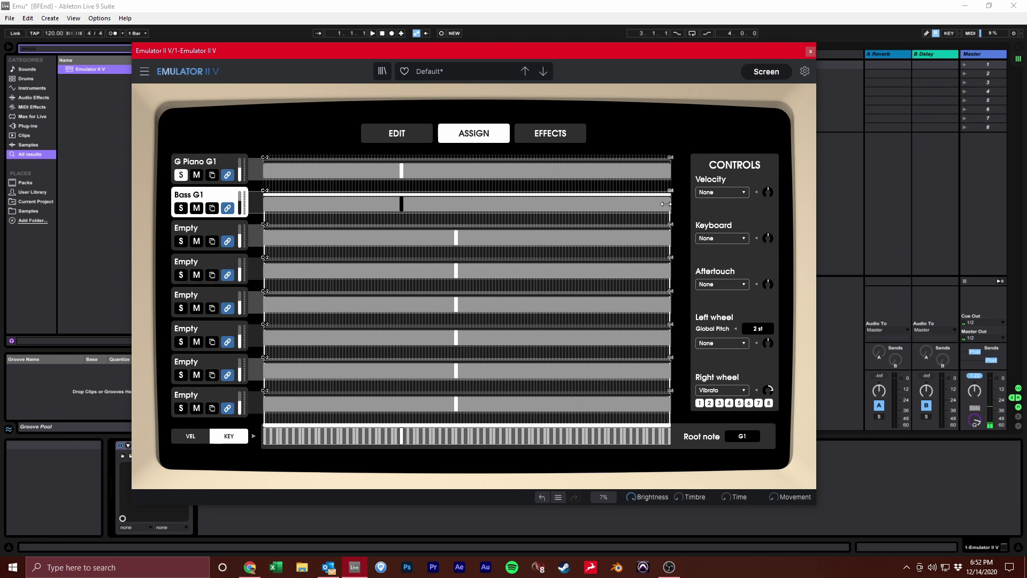
drag(670, 206, 453, 236)
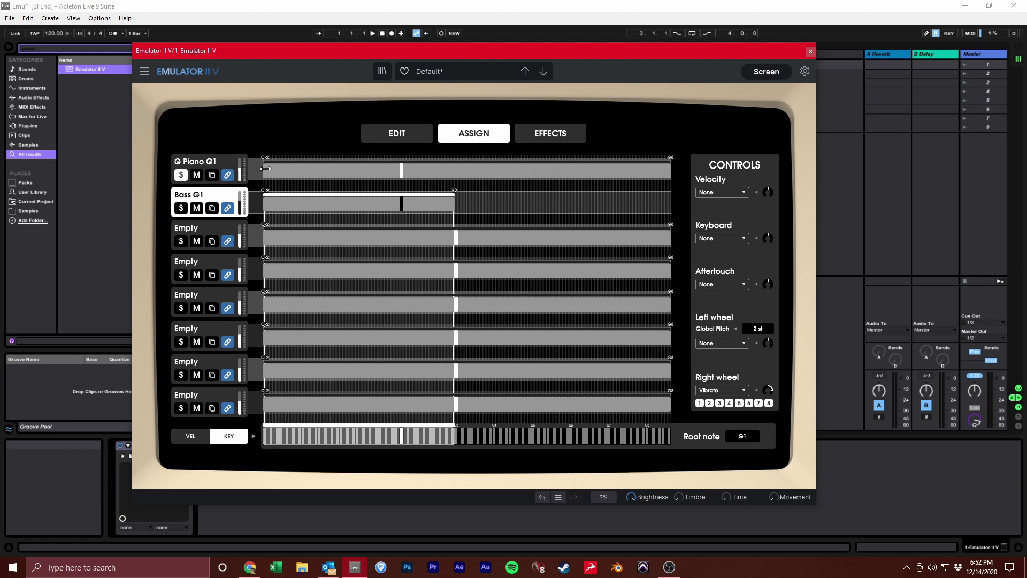
drag(266, 172, 455, 196)
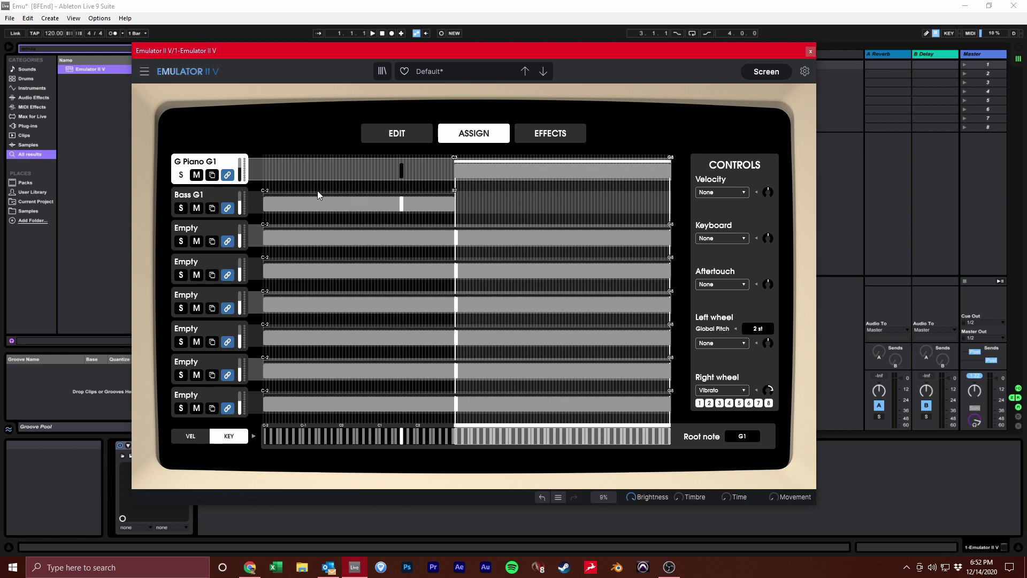
Step: Turn off the piano voice's solo and overlap the key ranges, with G Piano G1 from C#2 and Bass G1 up to D3
click(183, 175)
drag(455, 170, 463, 195)
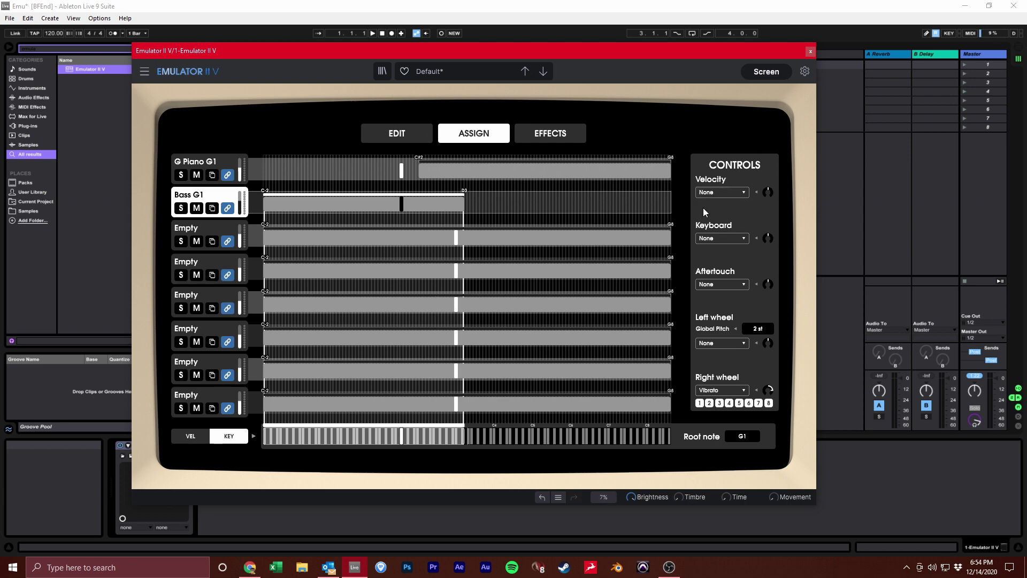
Step: Assign velocity to VCA Level with a raised positive amount, exclude voice 2, and leave the keyboard destination at None
click(727, 192)
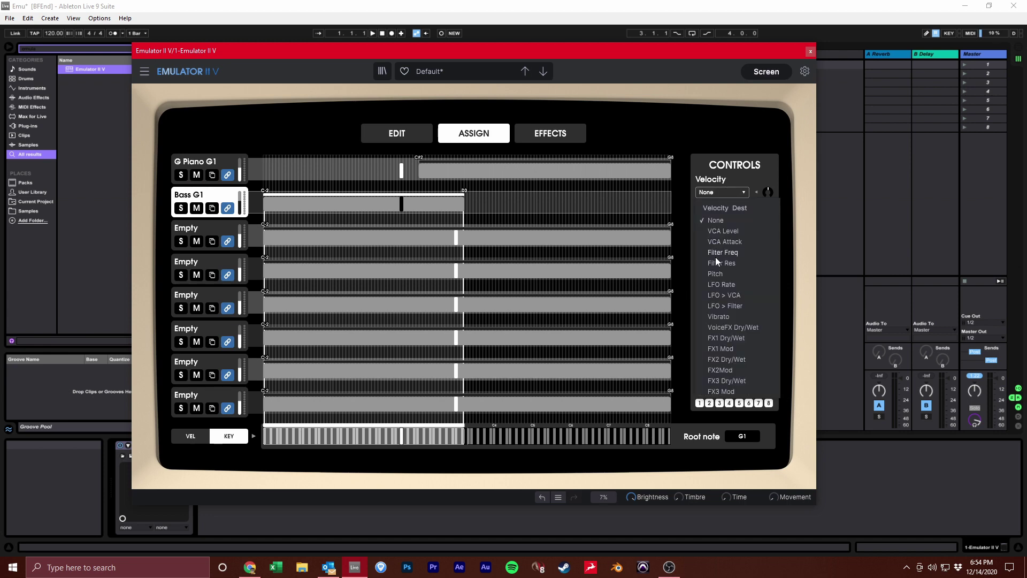
click(725, 231)
drag(767, 194, 767, 133)
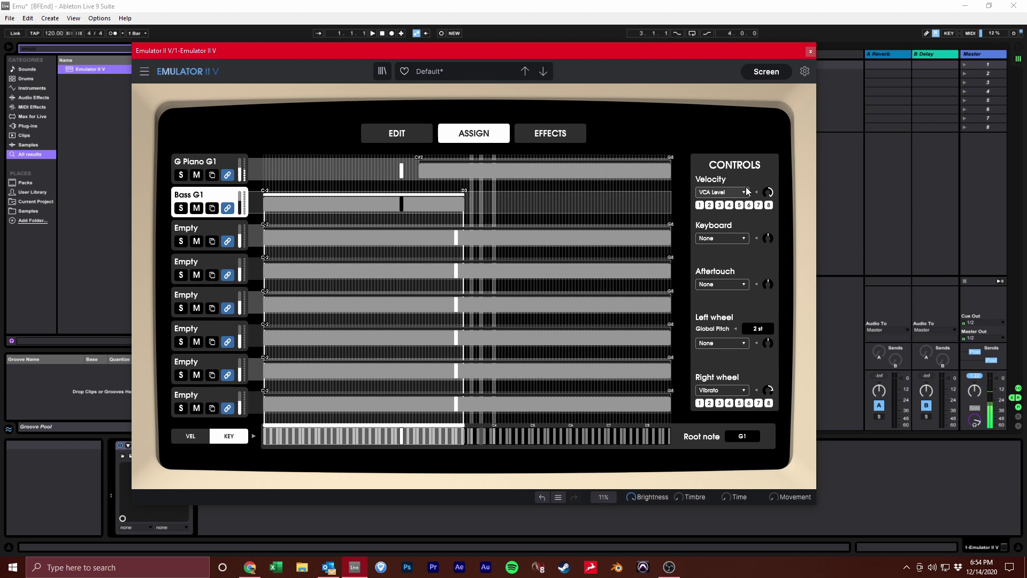
click(711, 206)
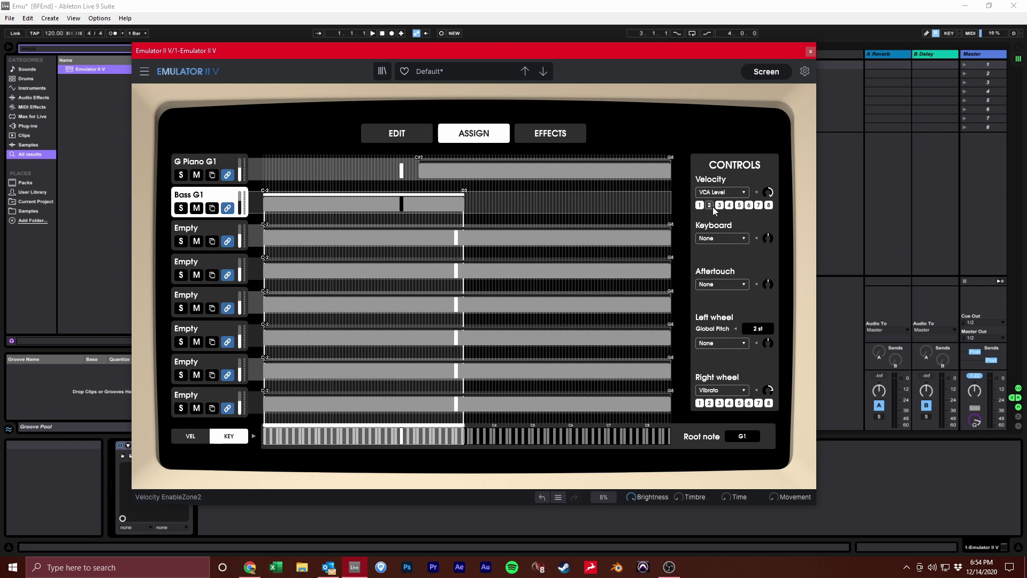
click(719, 206)
click(716, 244)
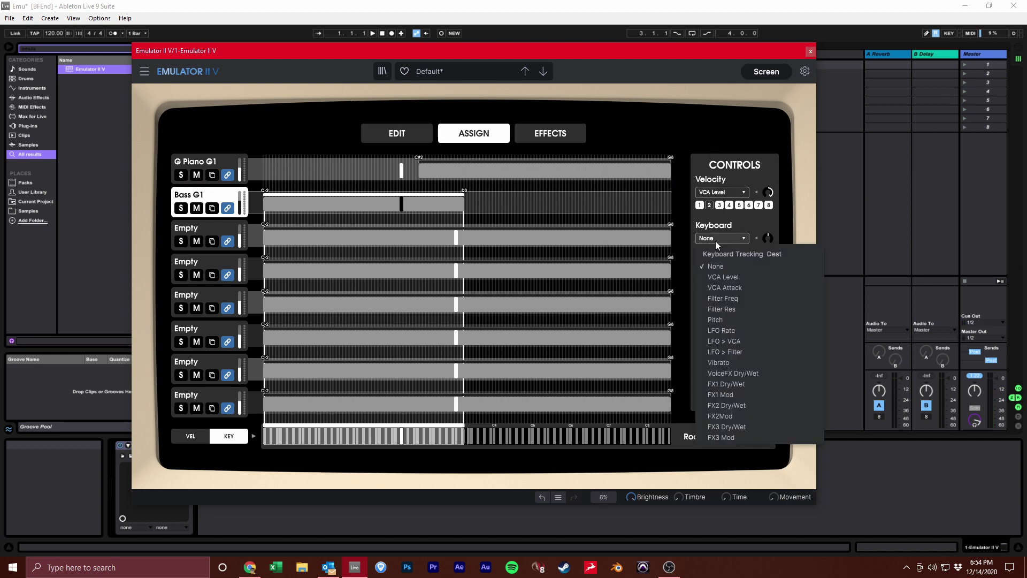
click(747, 217)
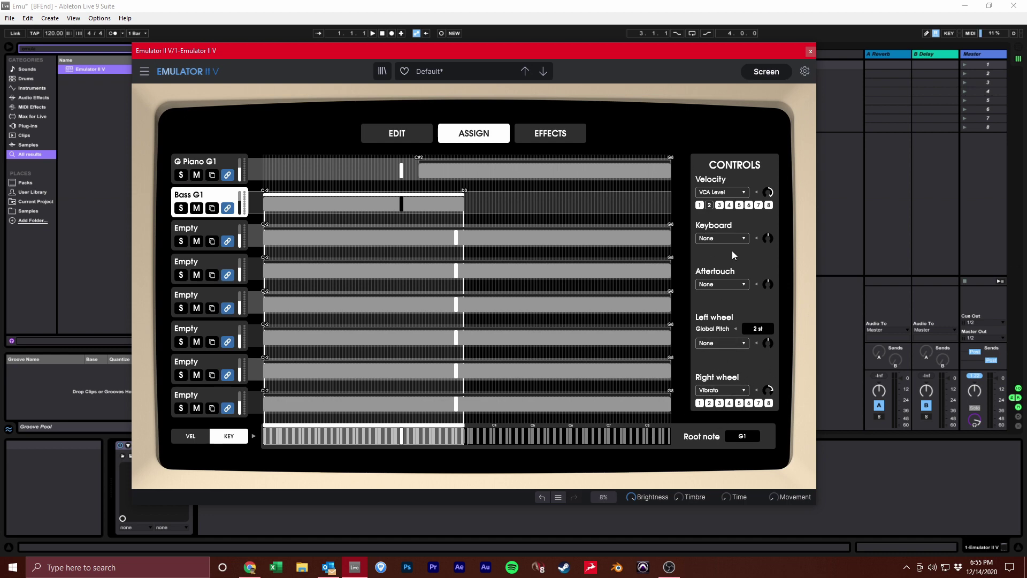
Step: Try a higher root note for Bass G1, compare it with G Piano G1, and set the bass root note back to G1
drag(740, 440, 736, 437)
click(197, 161)
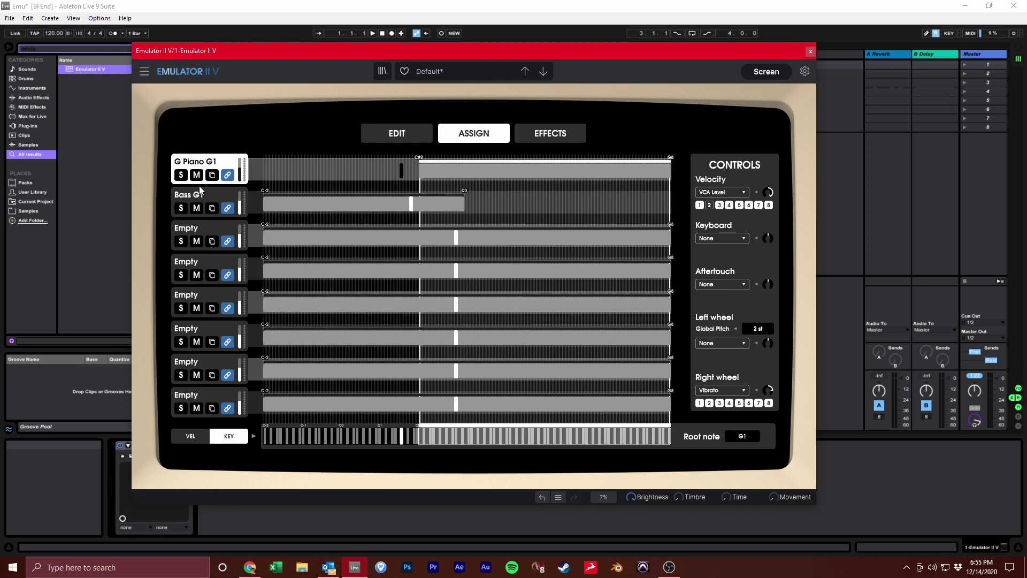
click(201, 191)
drag(743, 435, 742, 443)
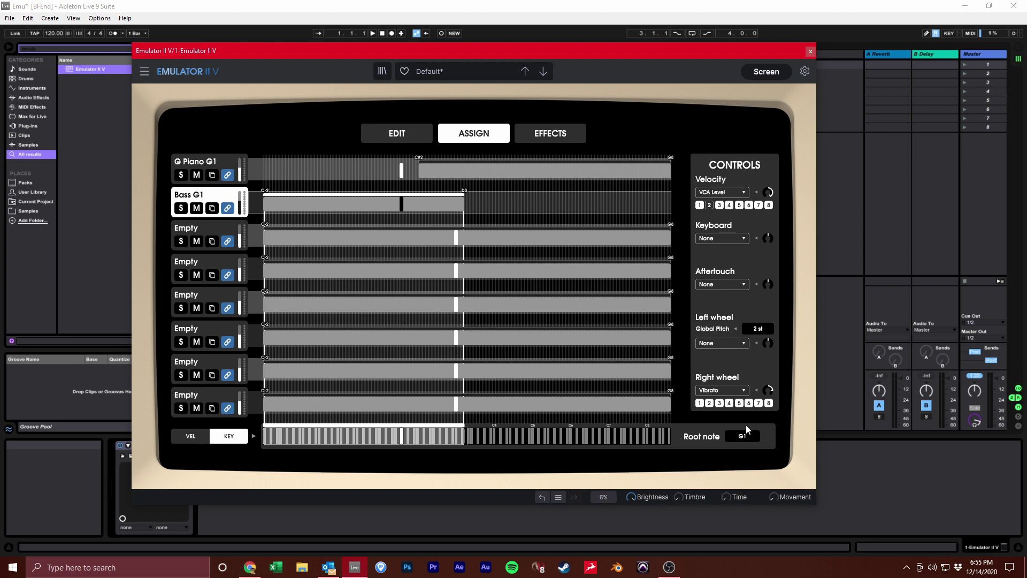
Step: Replace Bass G1 with Guitar C#3 from 11 Acoustic Guitar and compare the root notes of both voices in the key assignment
click(399, 136)
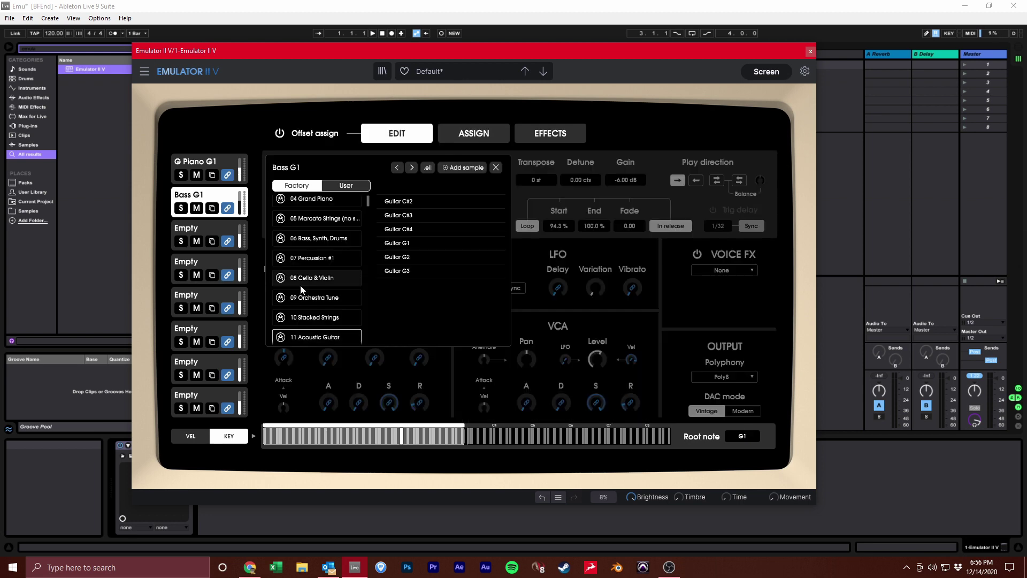
click(407, 216)
click(443, 133)
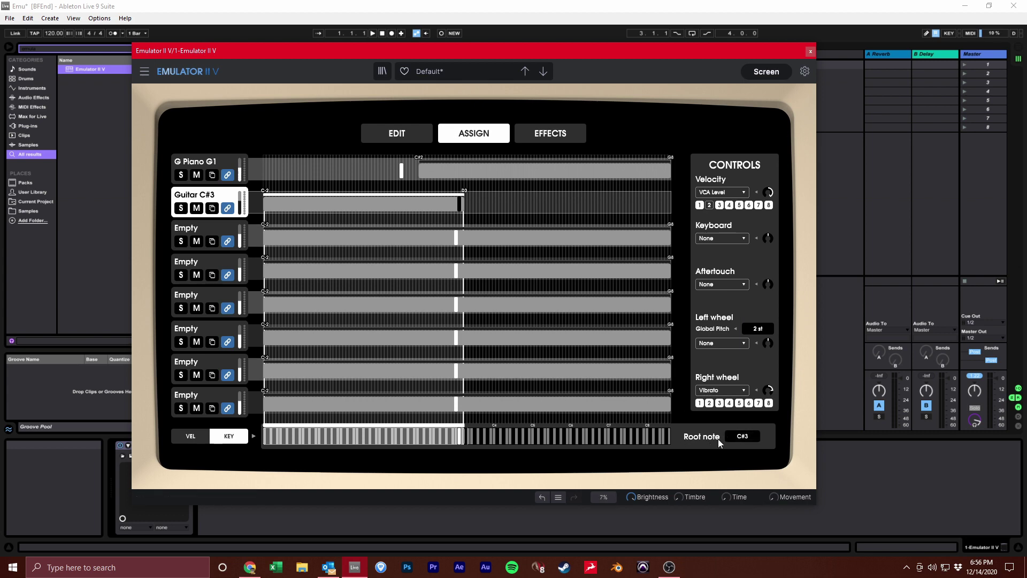
click(195, 162)
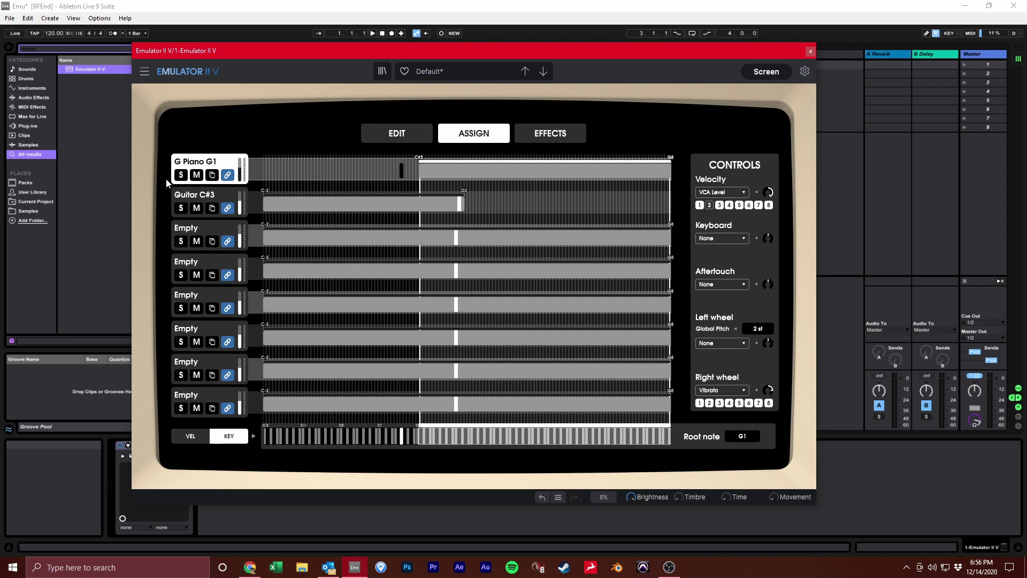
click(206, 201)
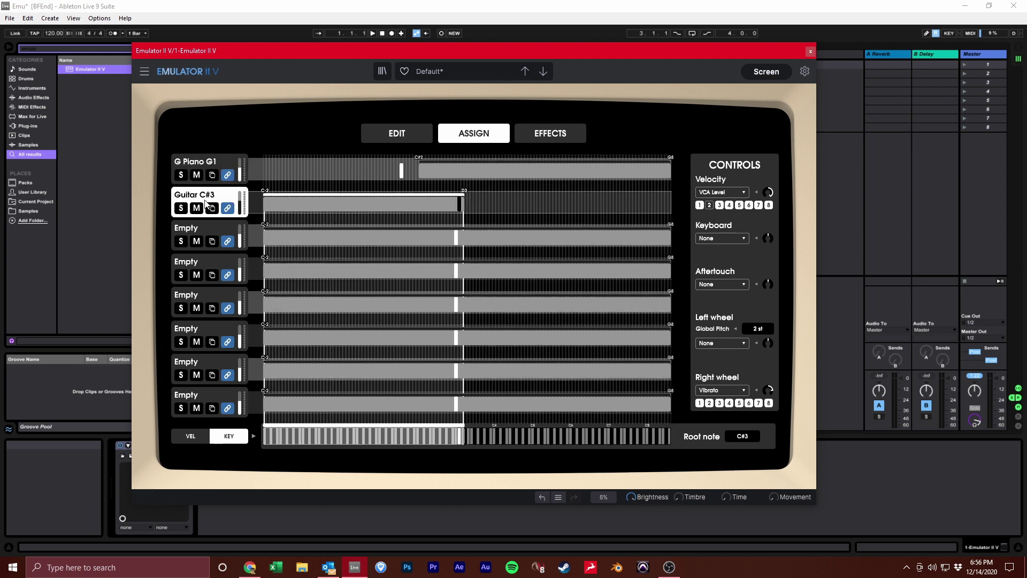
Step: Raise the dry/wet mix of the Chorus in Effect 1 and of the Reverb in Effect 3
click(522, 138)
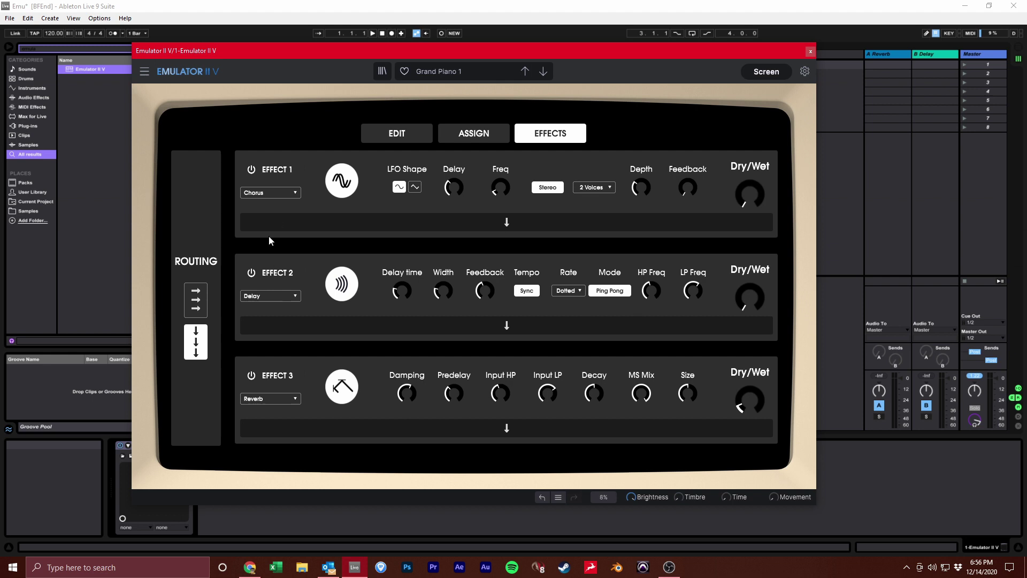
drag(749, 193, 749, 176)
drag(749, 400, 749, 383)
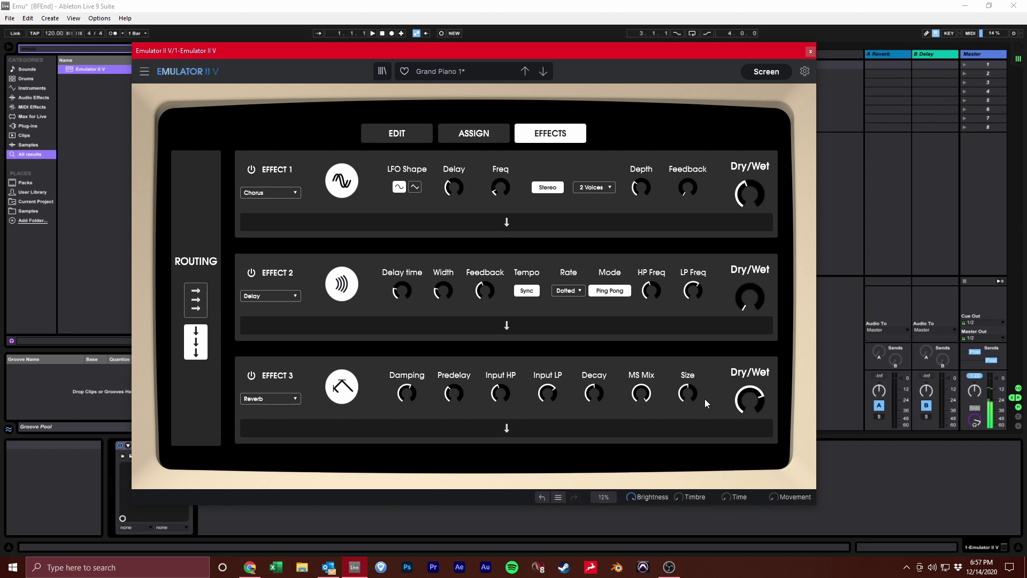
Step: Lower the Reverb's dry/wet mix, keep its effect type, and switch off Effects 2 and 3
scroll(750, 400, down, 5)
click(272, 399)
click(290, 375)
click(251, 375)
Step: Change Effect 1 to BitCrusher, raise its bit depth and downsample amounts, and set its dry/wet mix fully wet
click(270, 192)
click(272, 306)
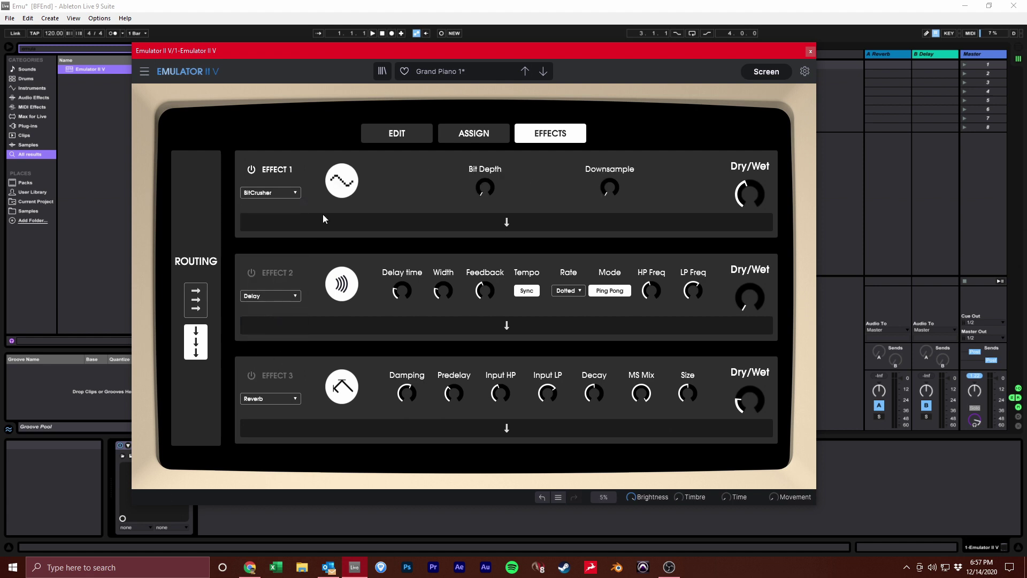
drag(485, 188, 485, 183)
drag(607, 185, 607, 150)
drag(751, 194, 756, 169)
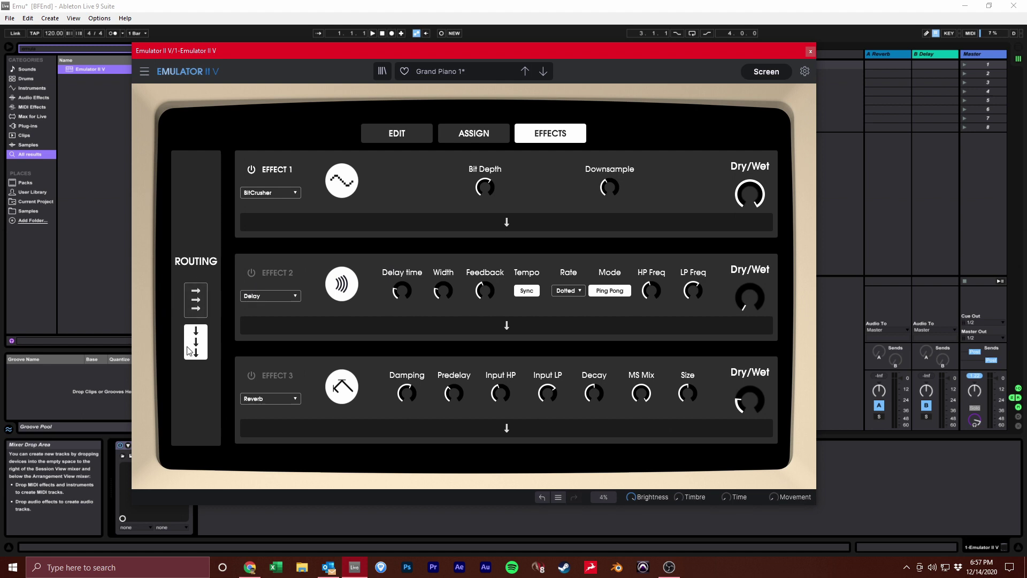
Step: Try the parallel effects routing and return it to series
click(205, 296)
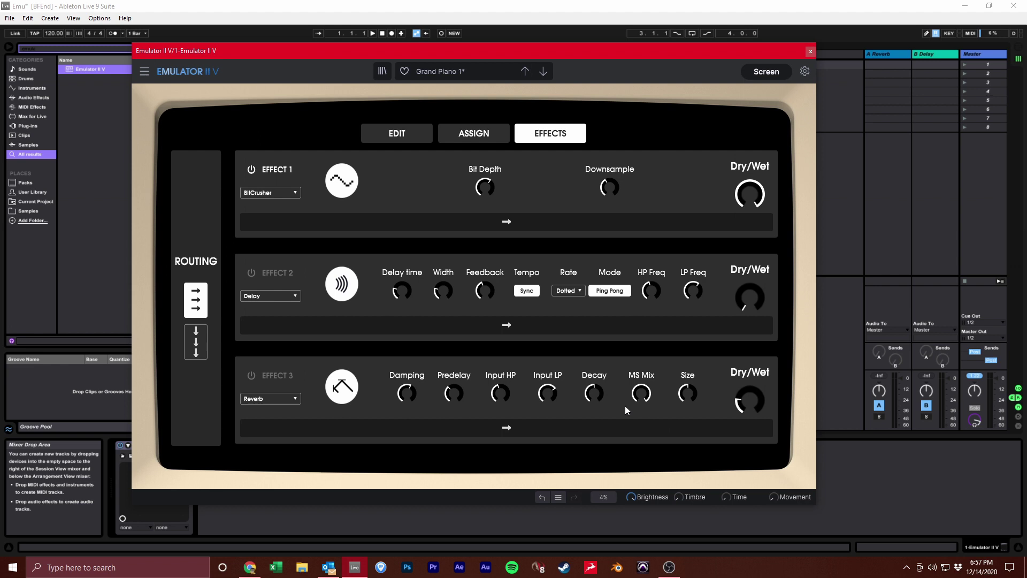
click(198, 342)
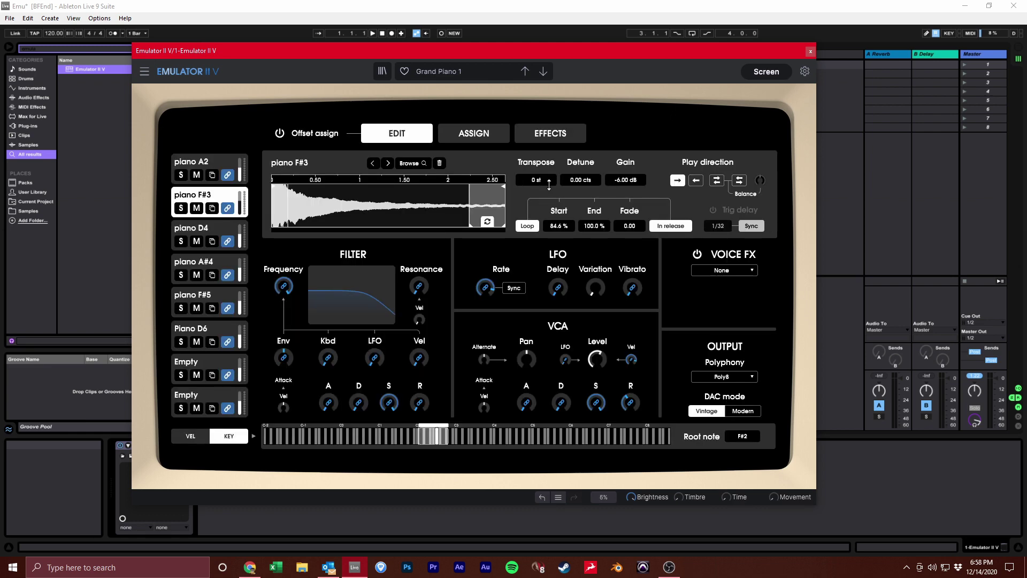
Step: Return to the keyboard view, raise the master volume, and try the master transpose before resetting it to 0 st
click(755, 71)
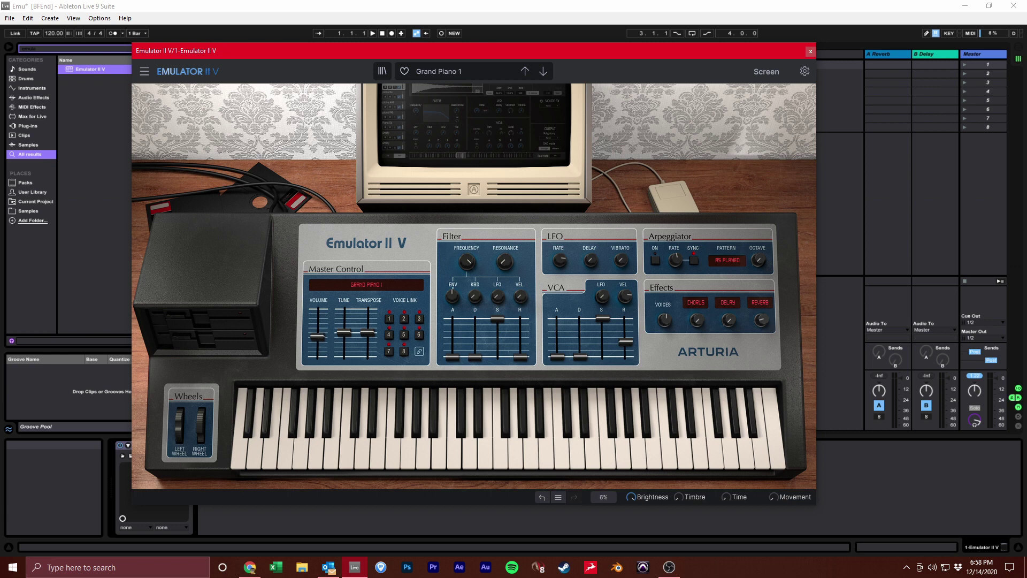
drag(318, 336, 345, 332)
mouse_move(369, 334)
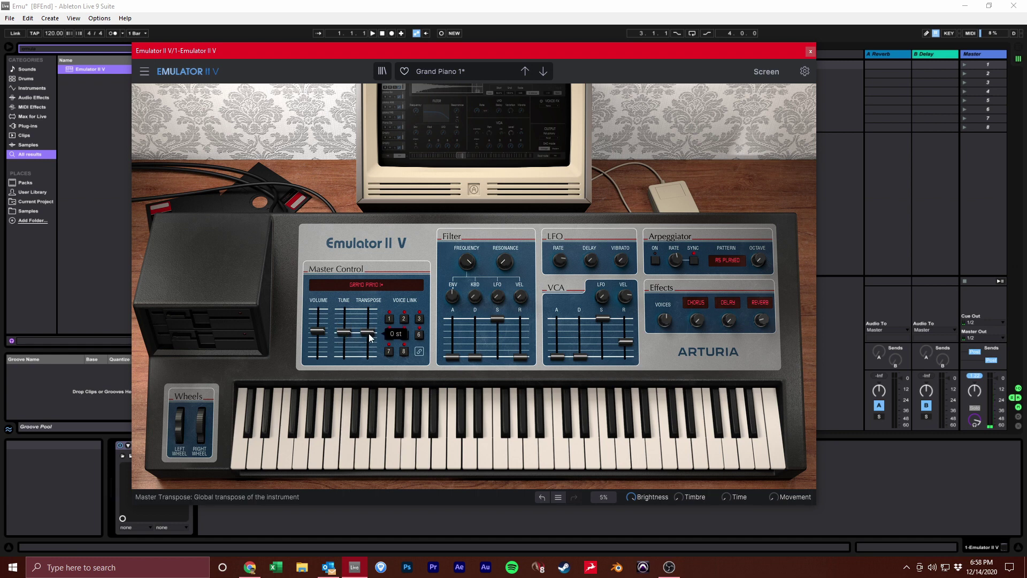
drag(368, 333, 368, 326)
double_click(368, 327)
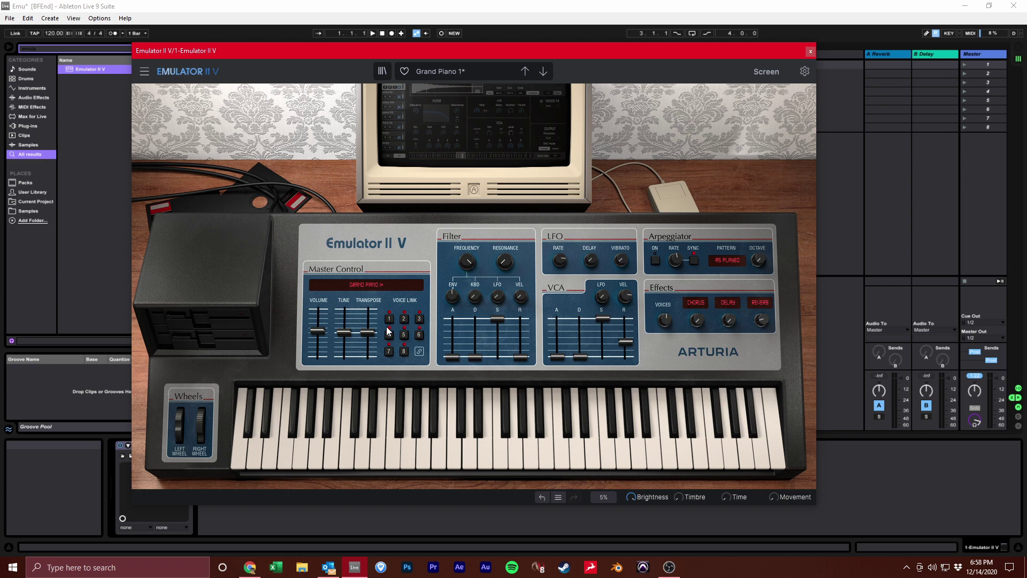
Step: Try longer attack times for the filter and VCA envelopes and undo the last changes
mouse_move(468, 261)
drag(452, 357, 452, 333)
drag(557, 358, 558, 329)
key(ctrl+z)
key(ctrl+z)
key(ctrl+z)
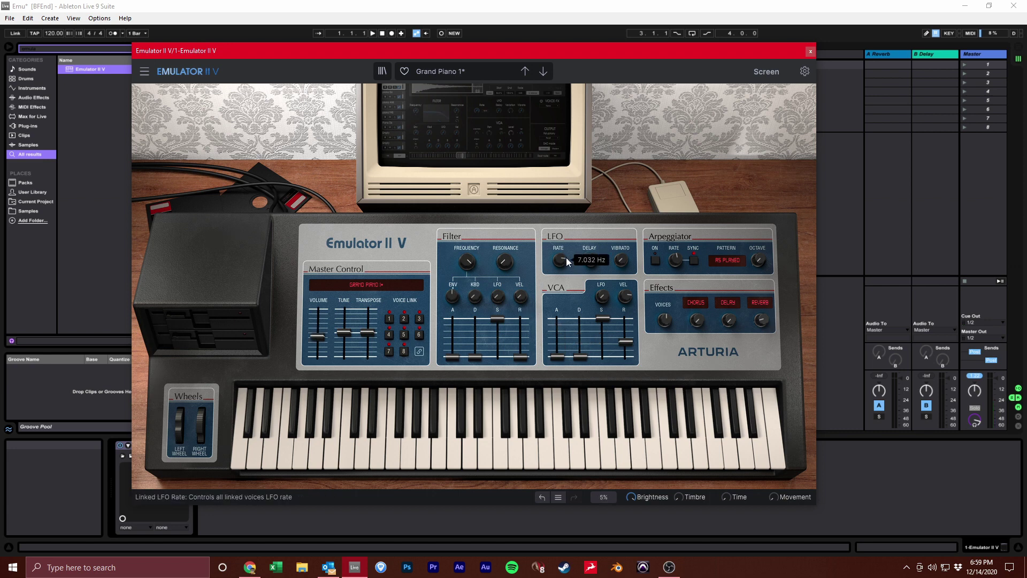
Step: Switch on the arpeggiator and adjust its rate
click(659, 260)
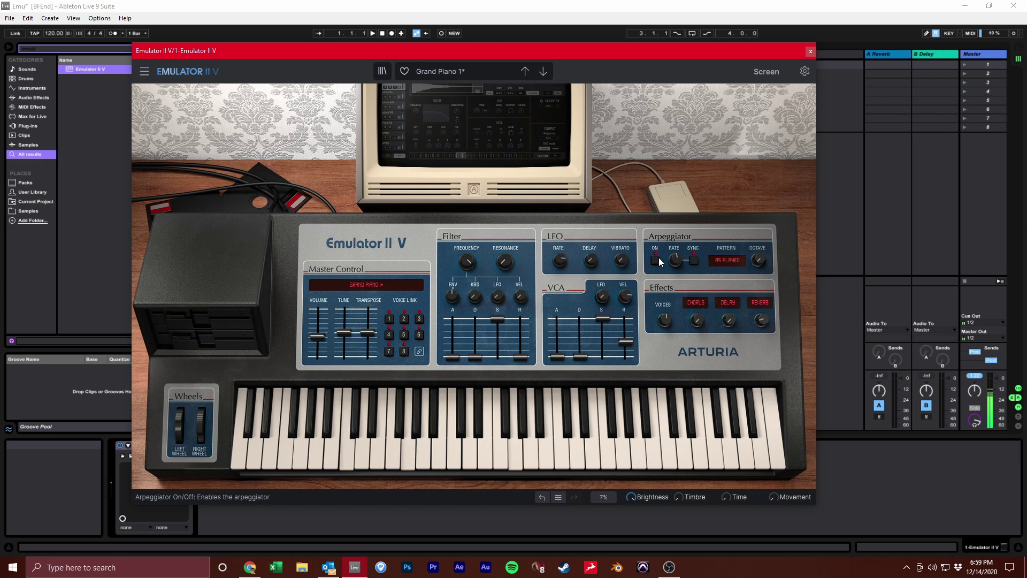
drag(676, 260, 676, 251)
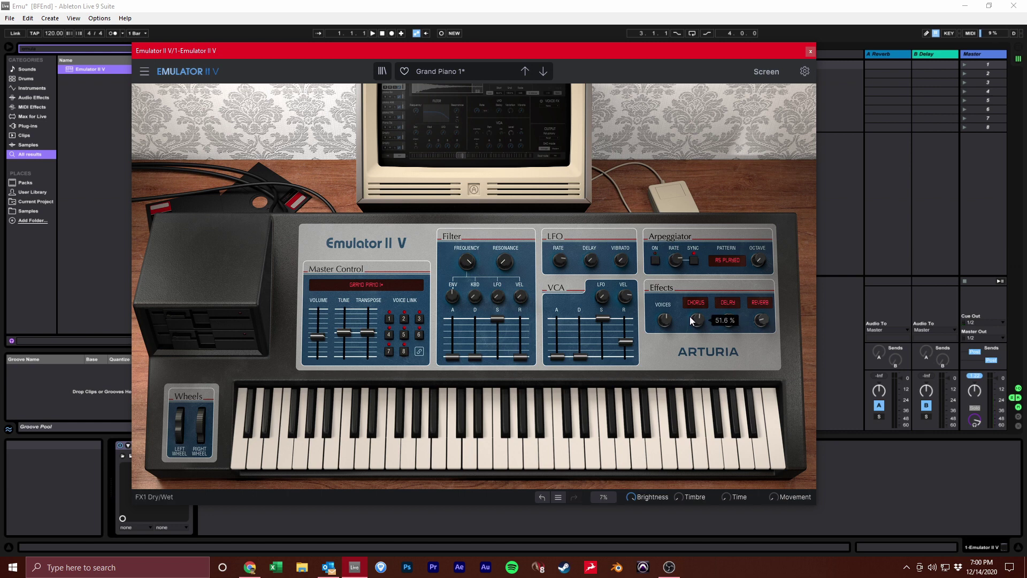
mouse_move(759, 321)
Step: Load the Audity Bass preset and step on through Bass Synth, Bass Synth (Slapped) and further presets
click(441, 71)
mouse_move(460, 101)
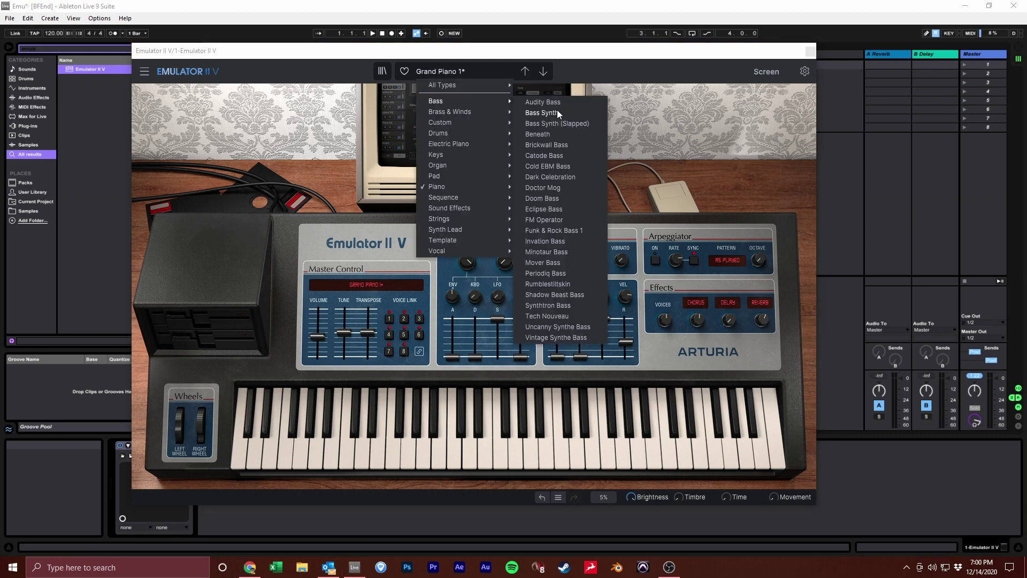
click(557, 103)
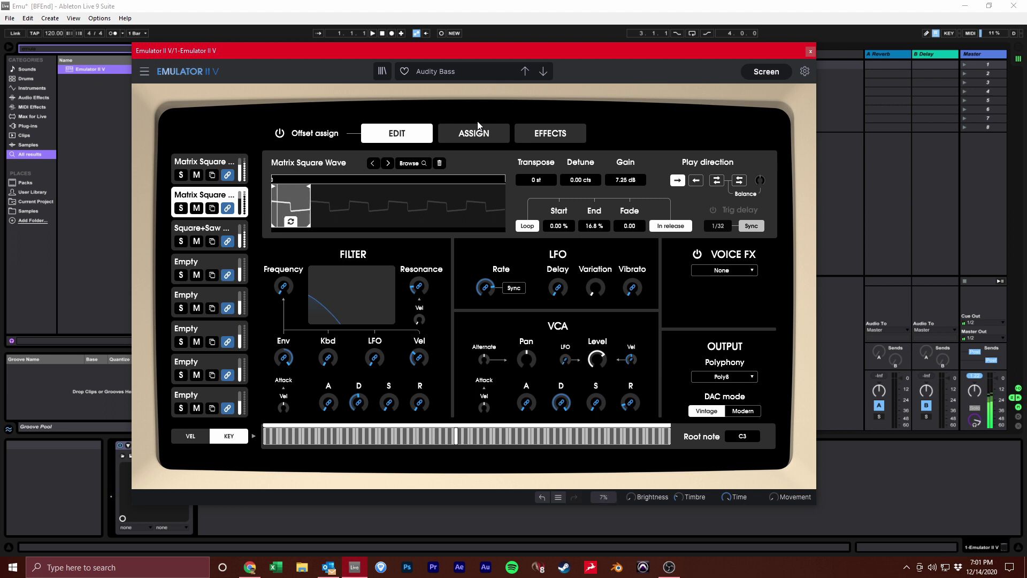
click(543, 71)
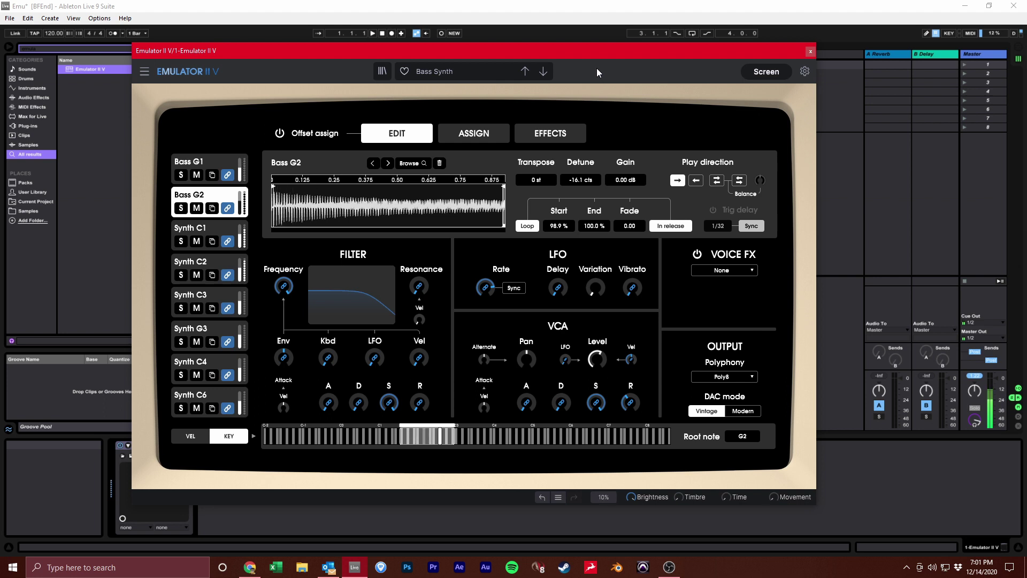
click(543, 71)
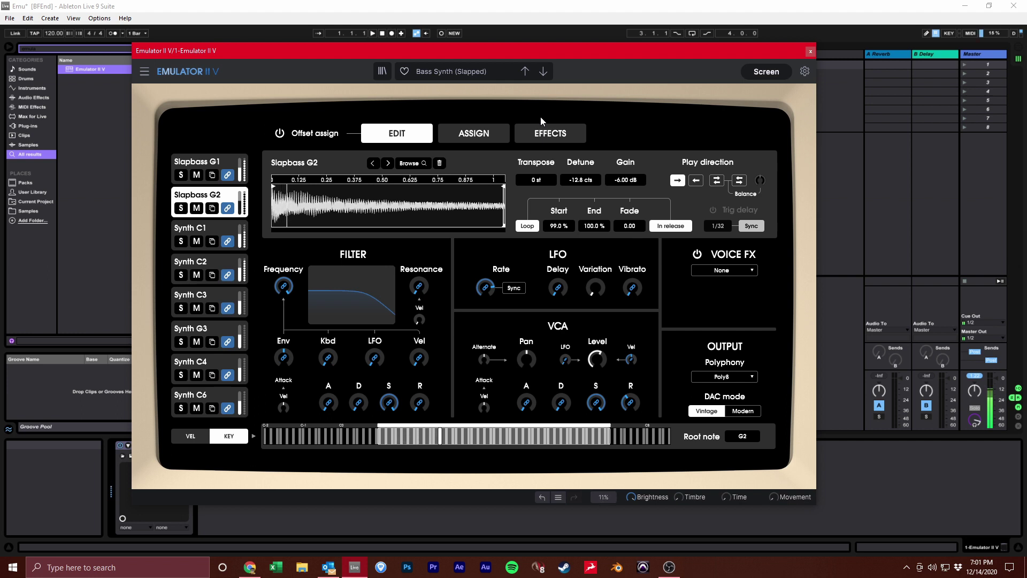
click(543, 71)
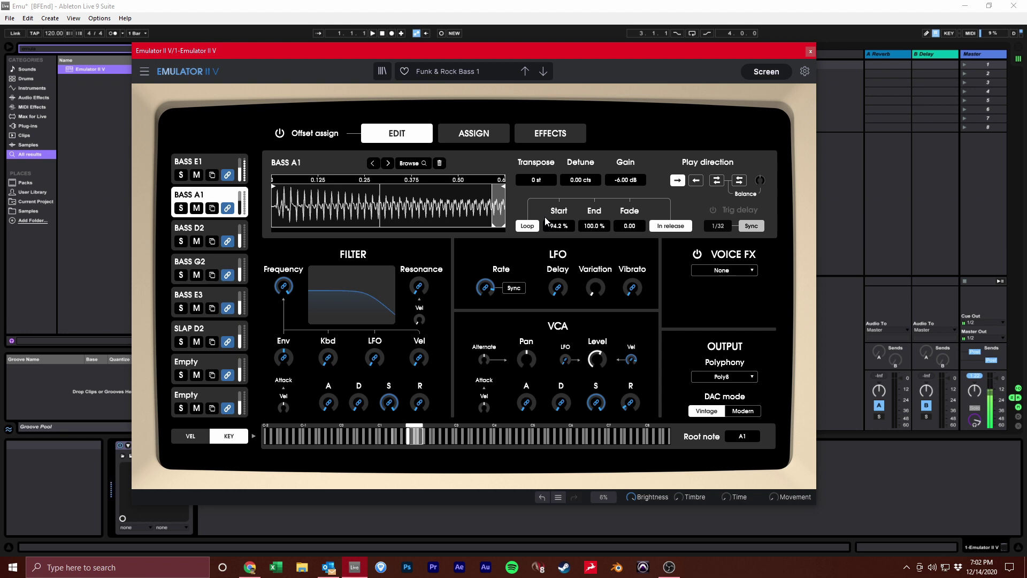
click(535, 72)
click(522, 117)
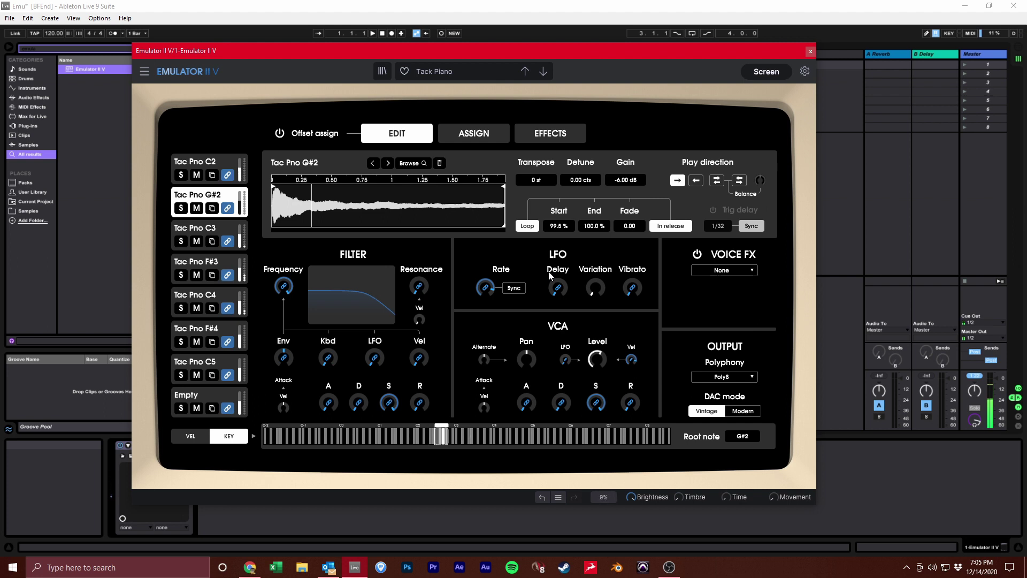
Step: Load the string presets Acoustic Wall and Arco Strings 1 one after the other
click(466, 79)
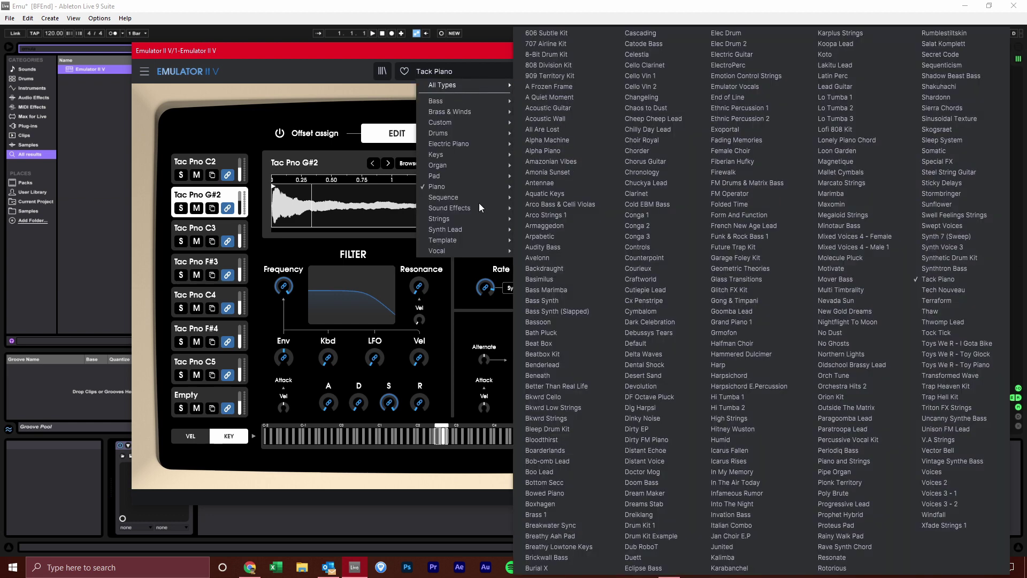
mouse_move(449, 218)
click(545, 230)
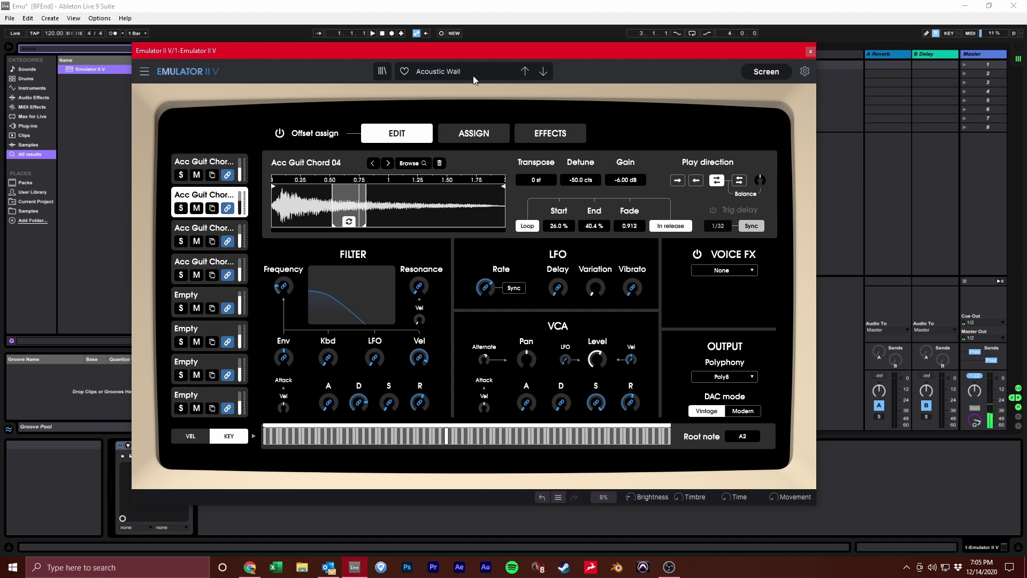
click(455, 71)
mouse_move(478, 220)
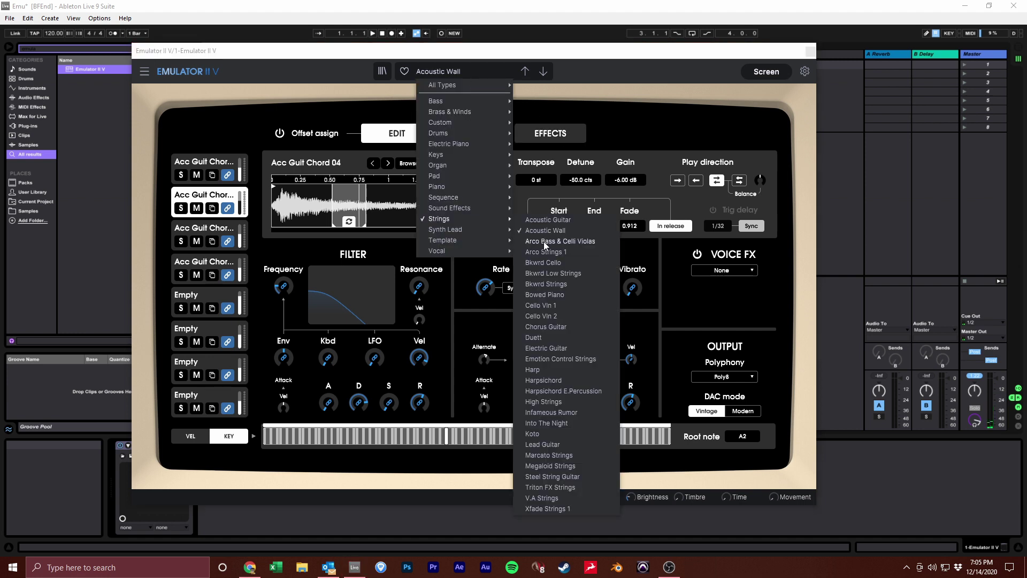
click(546, 251)
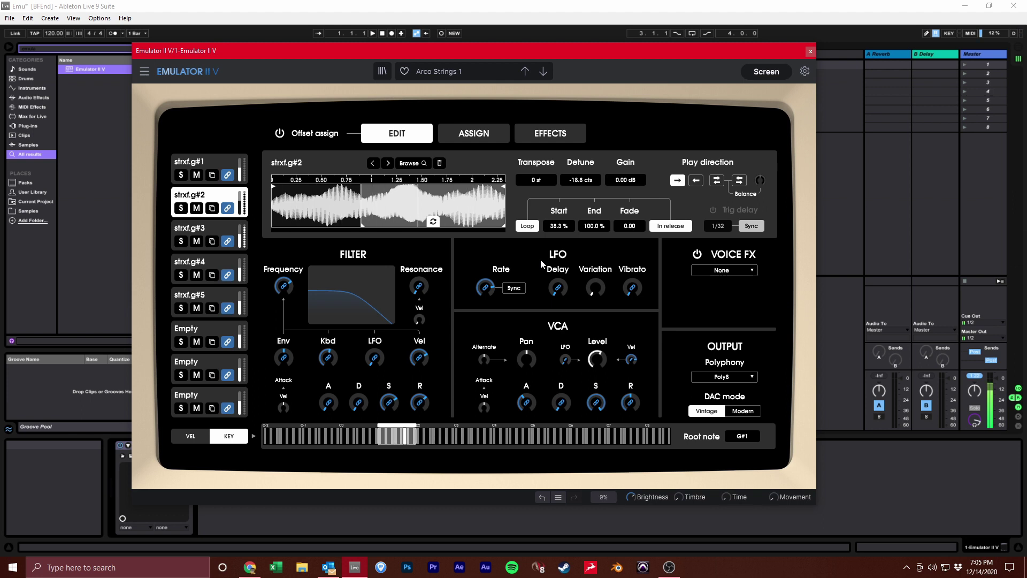
Step: Load the synth lead presets Boo Lead, Koopa Lead and Paragoomba Lead in turn
click(480, 75)
mouse_move(475, 222)
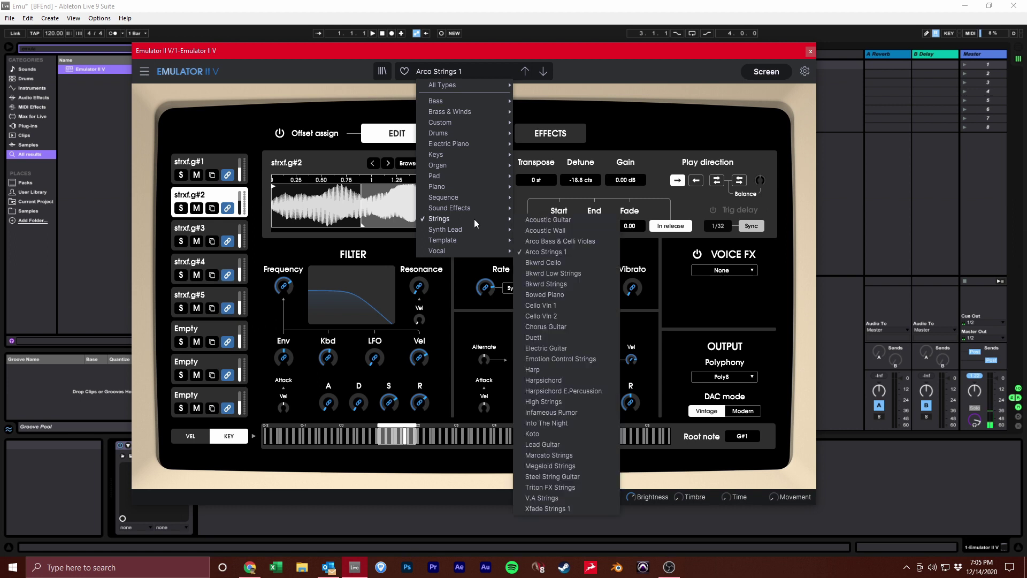
click(585, 241)
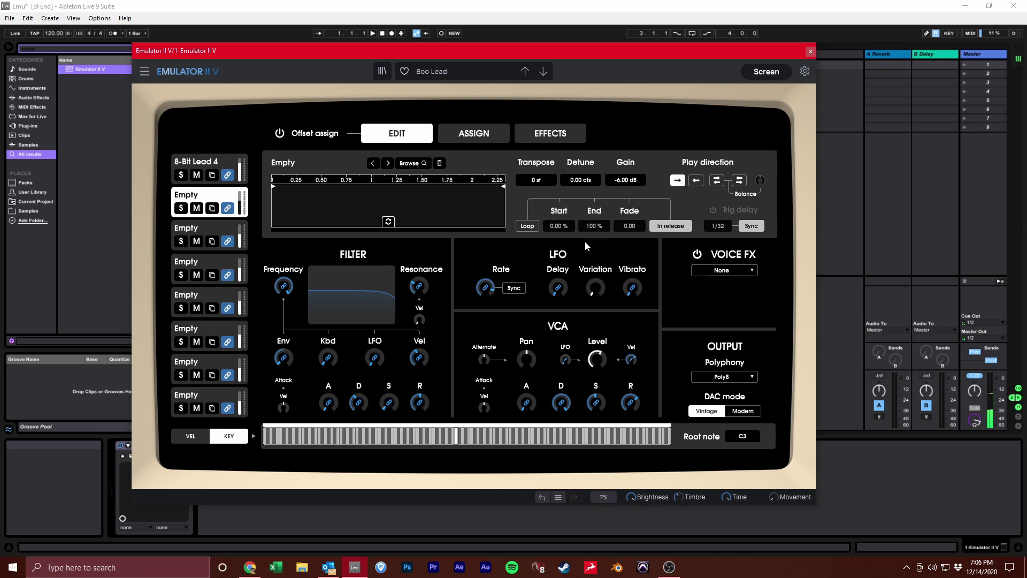
click(568, 328)
click(457, 71)
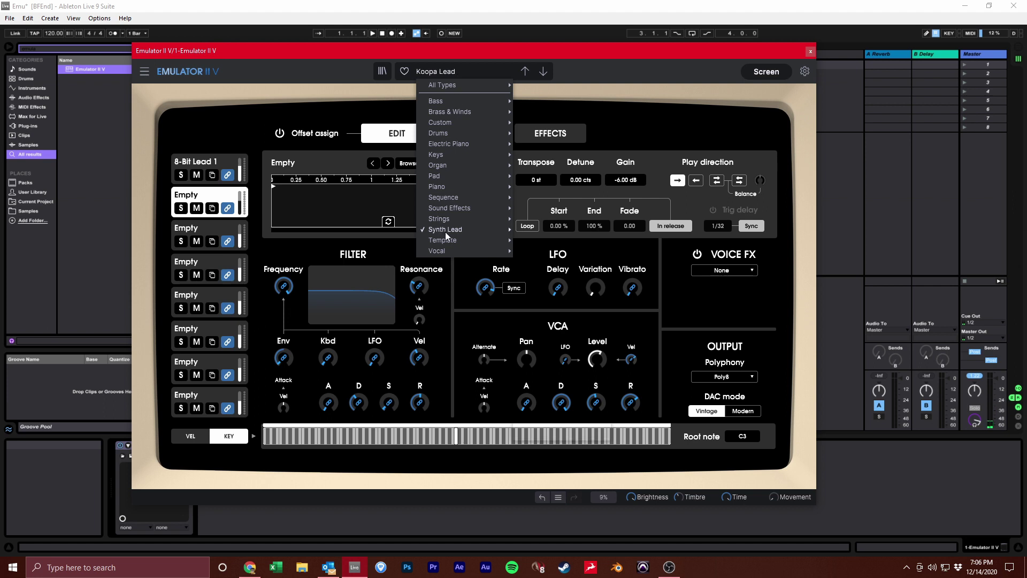
mouse_move(445, 230)
click(549, 391)
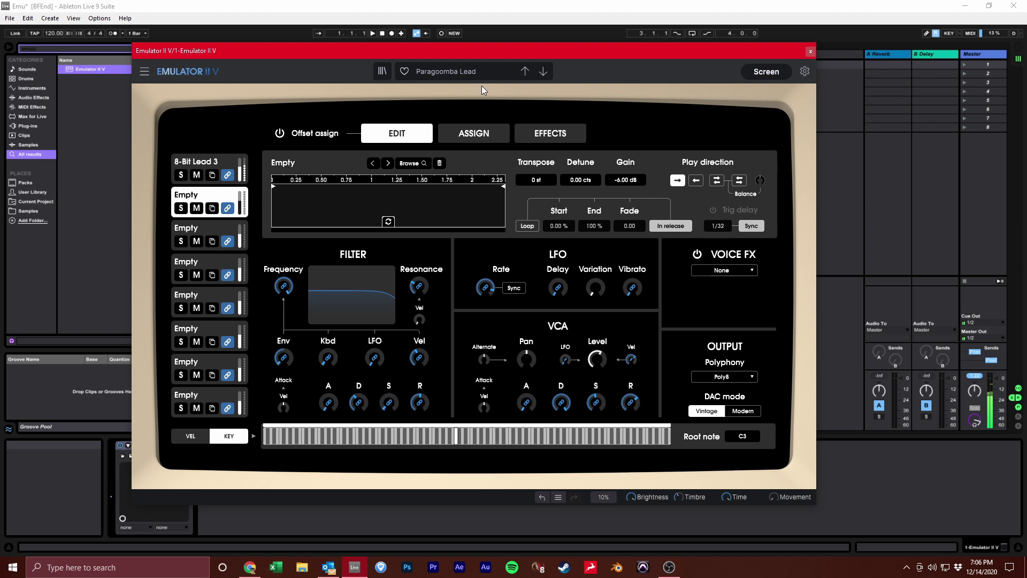
key(Down)
key(Down)
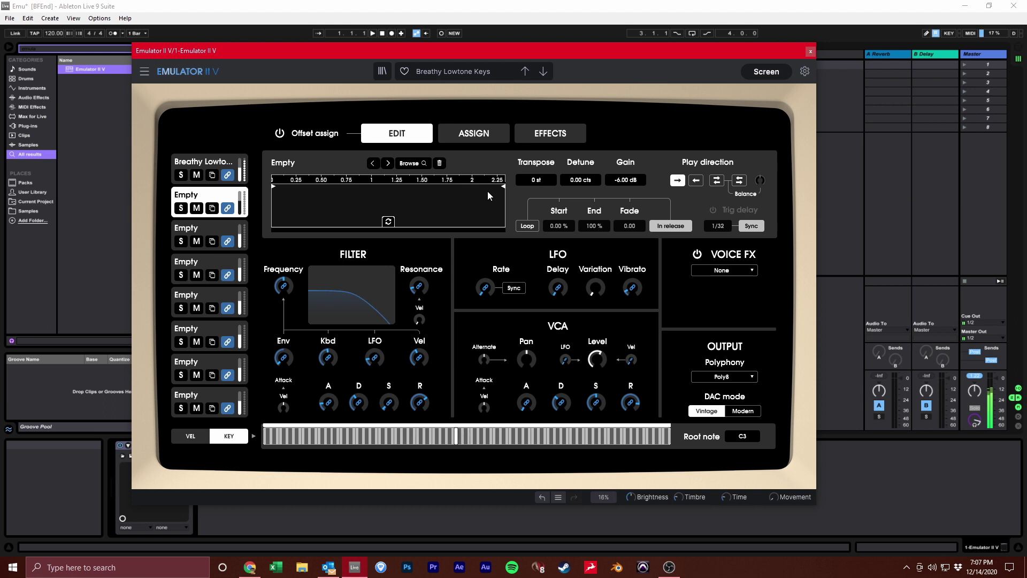
Step: Load the vocal presets Choir Royal and Mixed Voices 4 - Female in turn
click(458, 78)
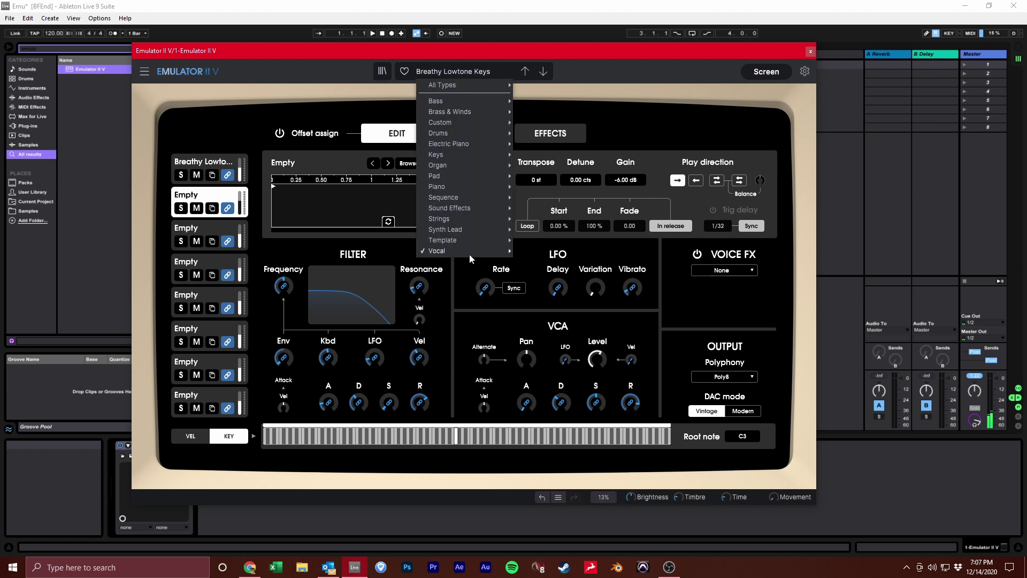
mouse_move(470, 251)
click(521, 254)
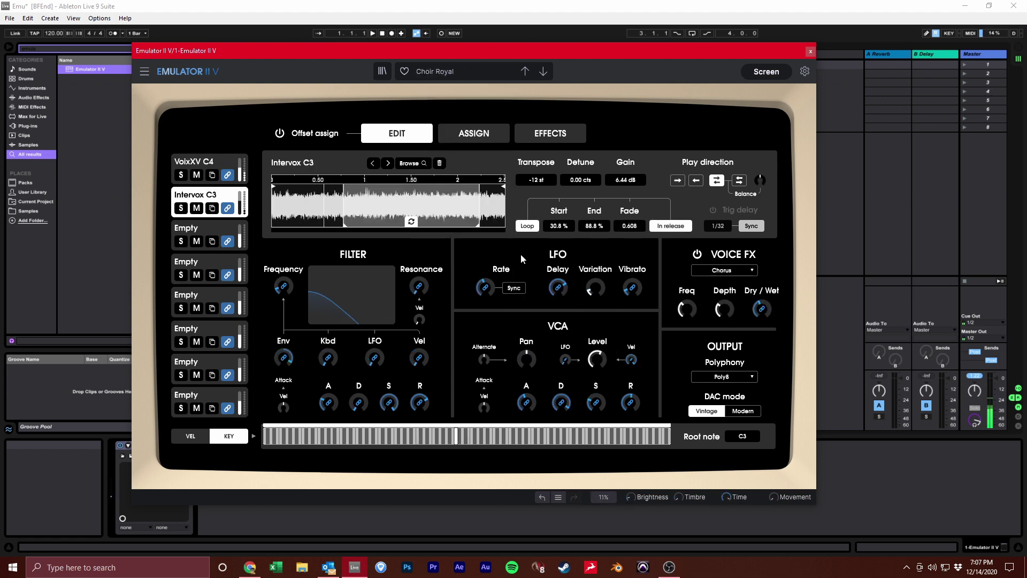
click(444, 74)
mouse_move(460, 252)
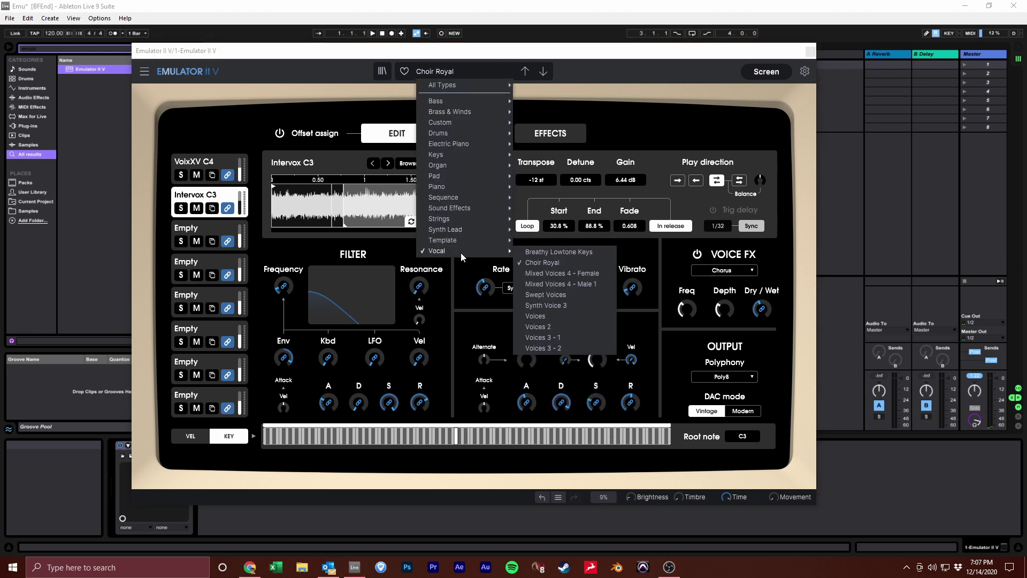
click(551, 273)
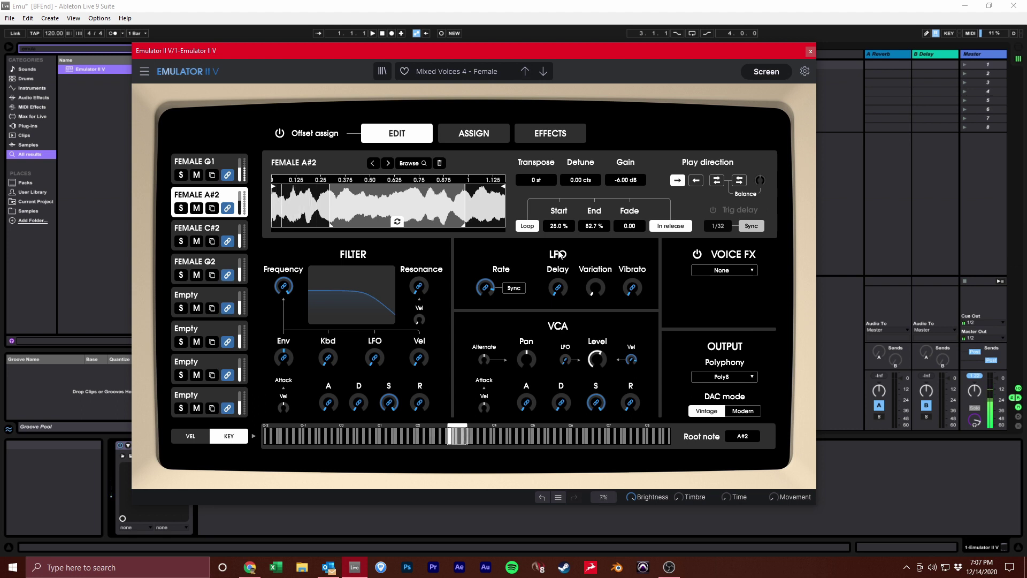
Step: Load the 808 Division Kit preset from the drum sounds
click(457, 71)
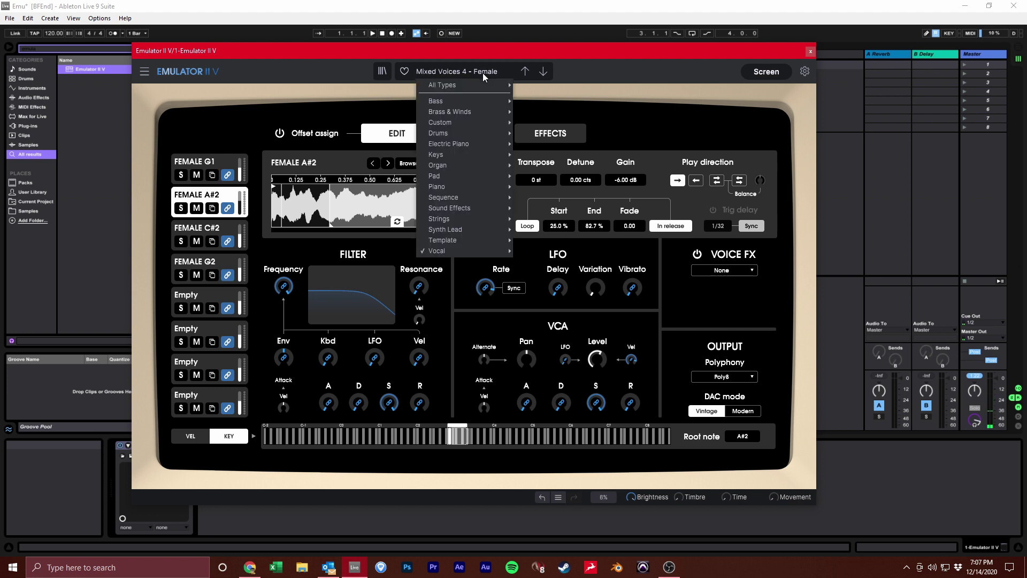
mouse_move(471, 245)
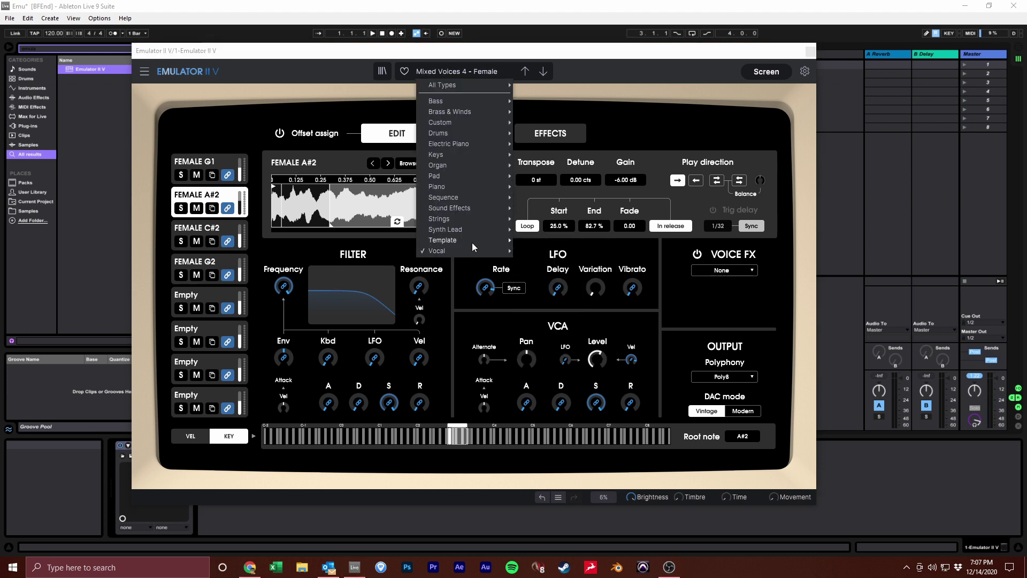
mouse_move(470, 137)
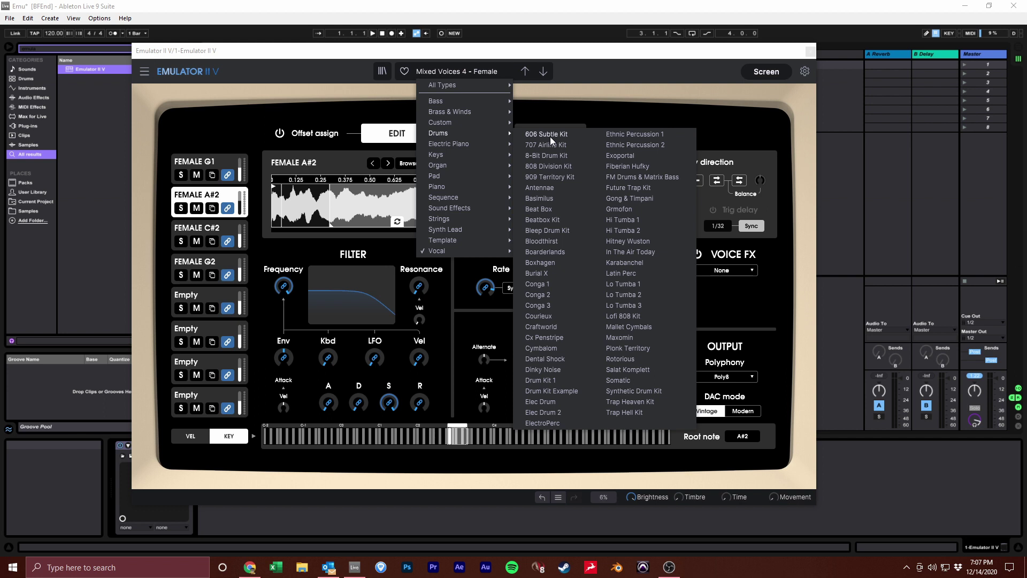
click(546, 167)
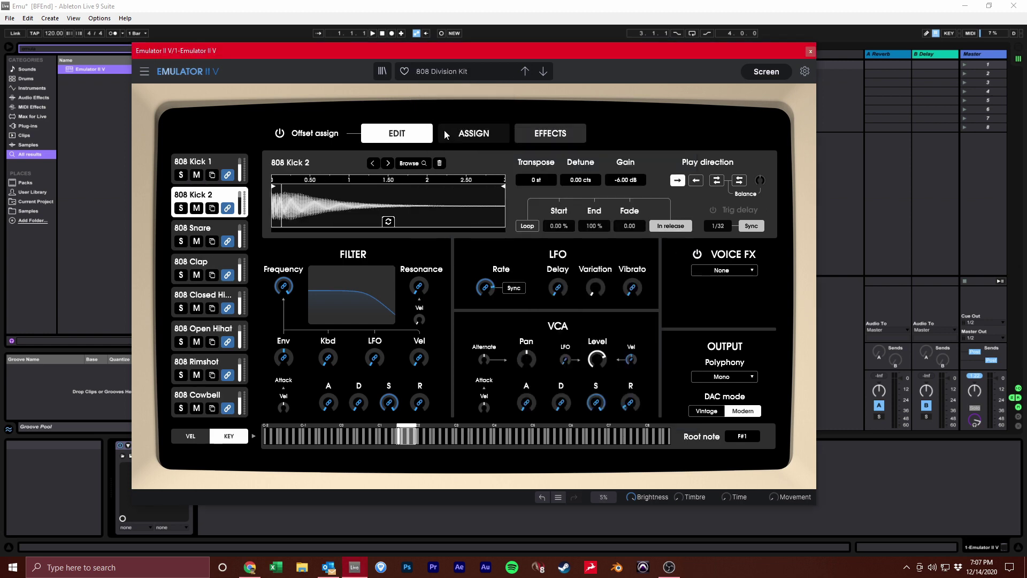
Step: Look over the voice assignments and the tutorials in the settings, and return to the sample editing page
click(450, 138)
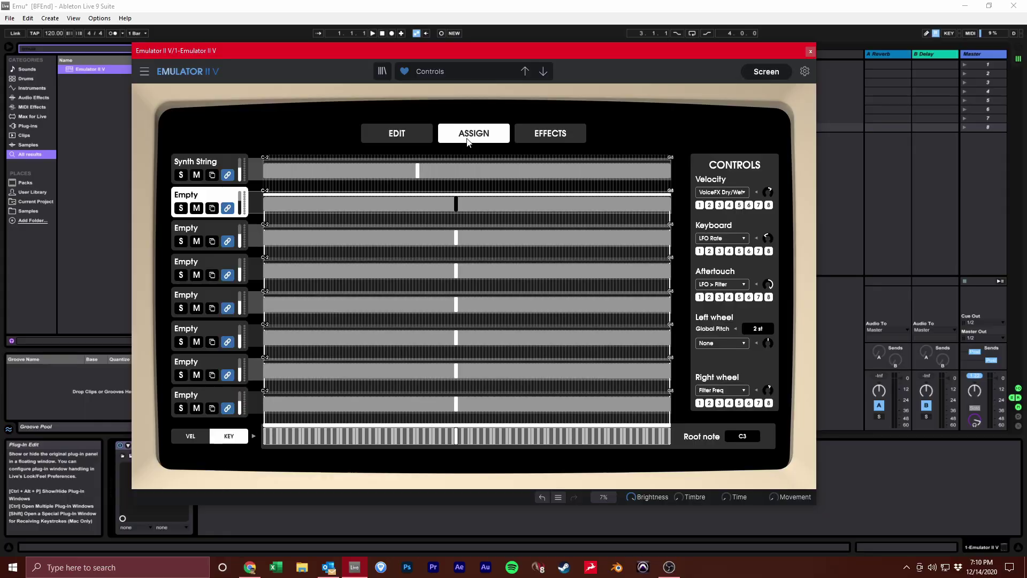
click(420, 140)
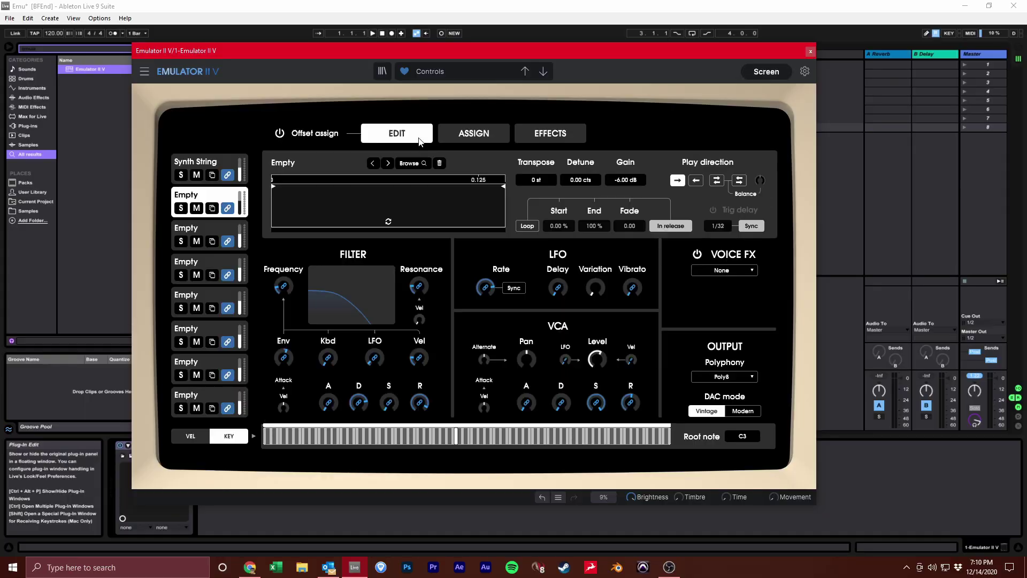
click(808, 72)
click(889, 116)
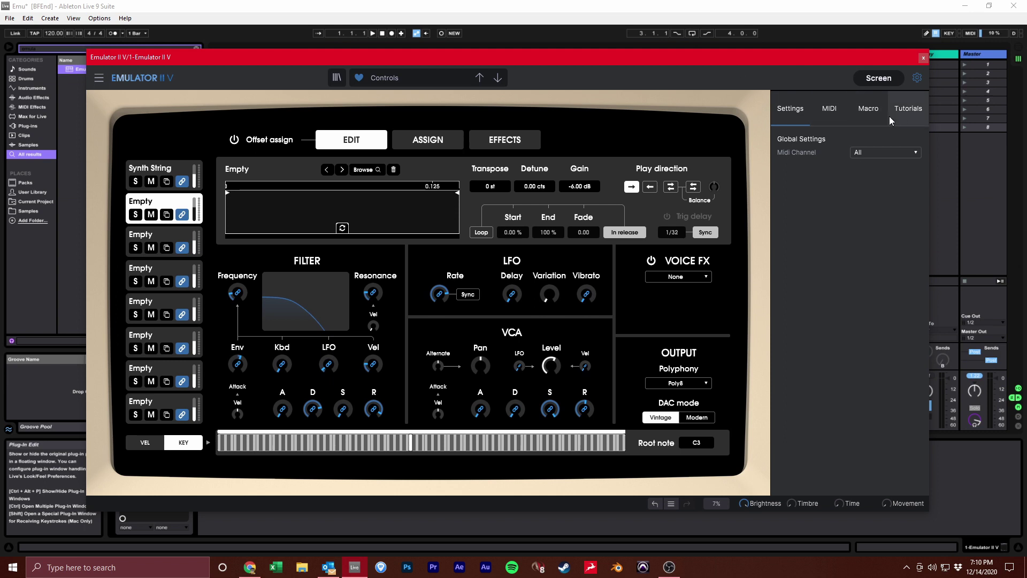
click(915, 76)
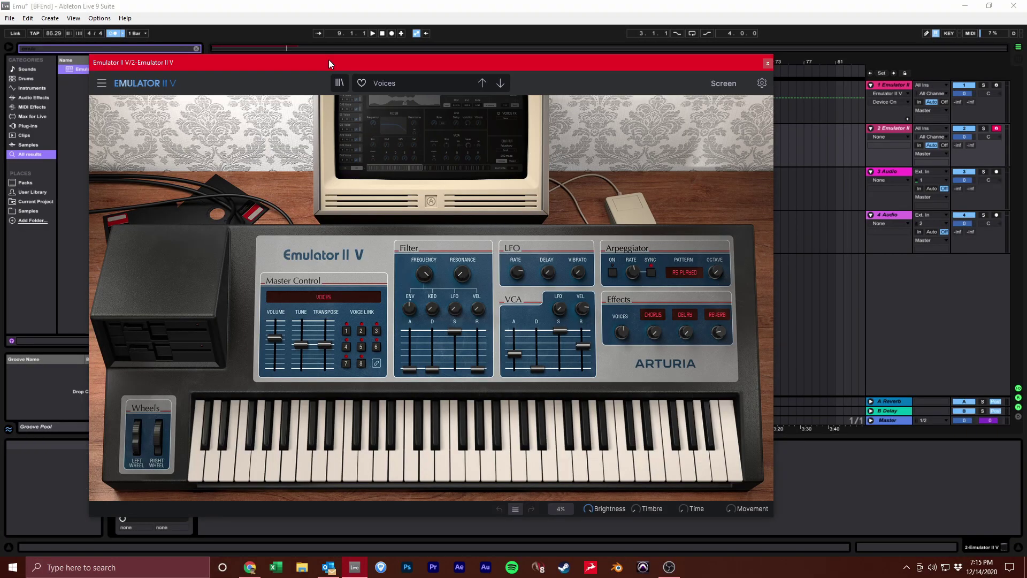
Step: Open the second instance's sample editing page and load the Doctor Mog bass preset
drag(329, 60, 362, 54)
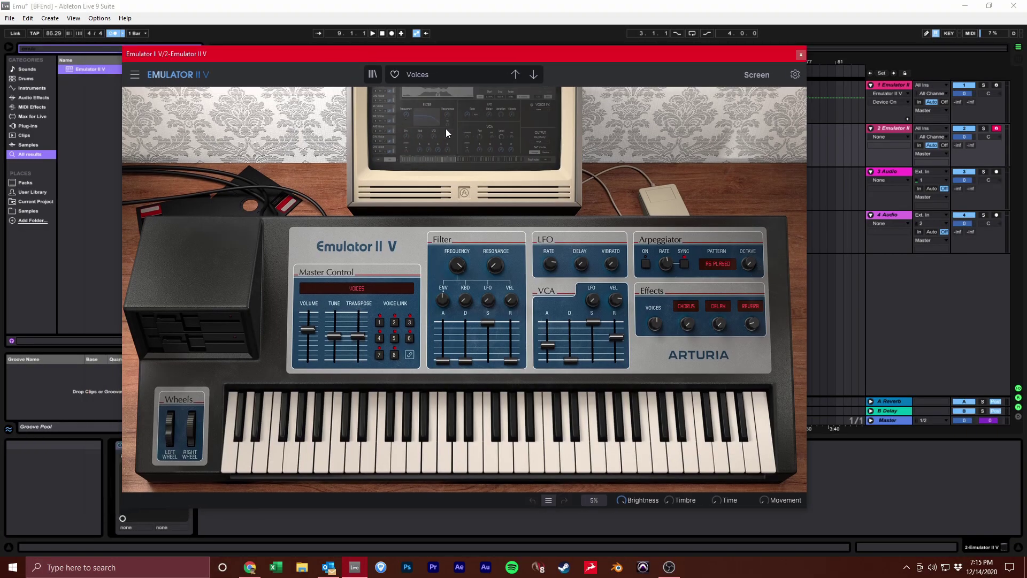
click(446, 133)
click(418, 75)
mouse_move(426, 105)
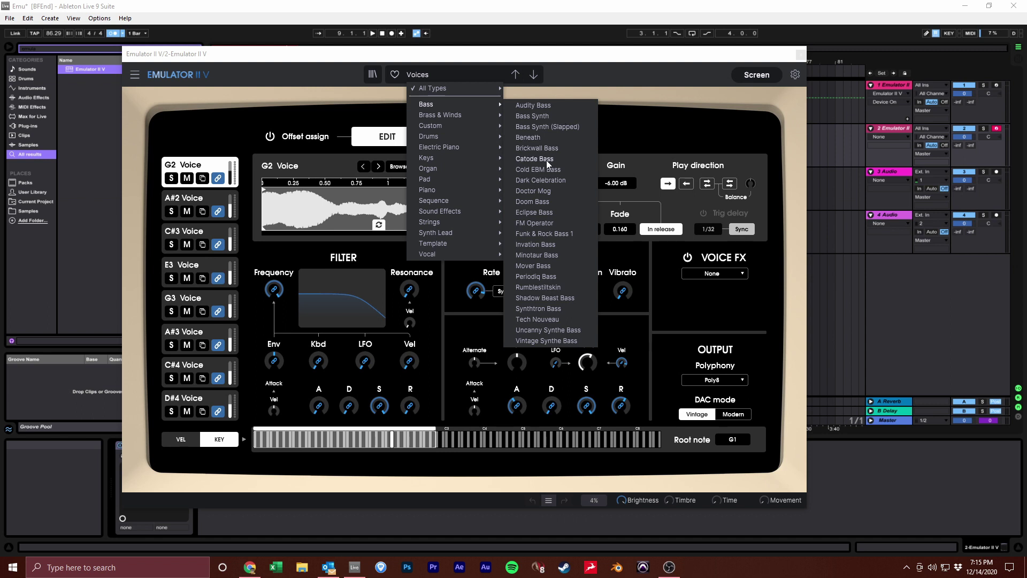
click(542, 193)
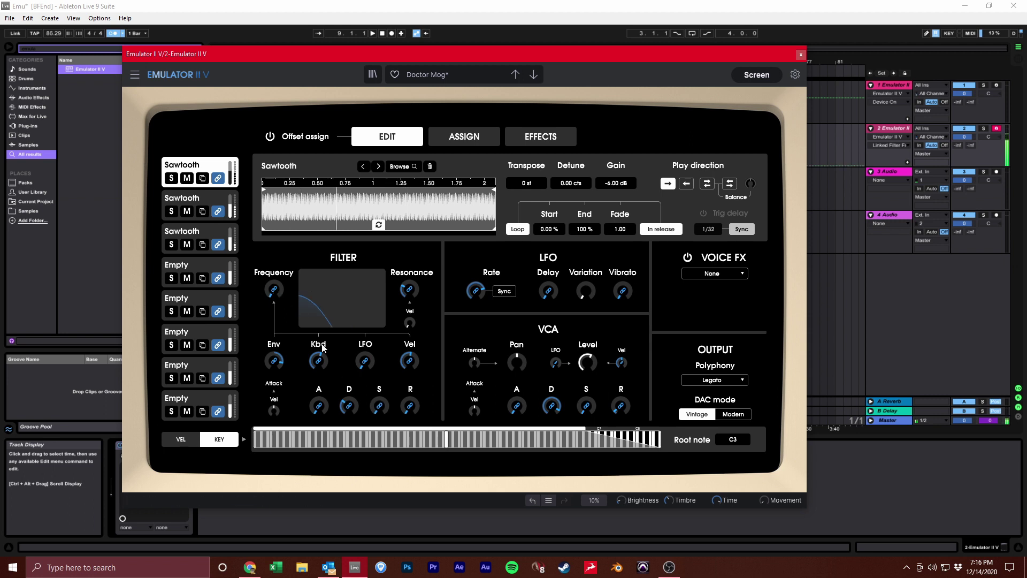
click(319, 358)
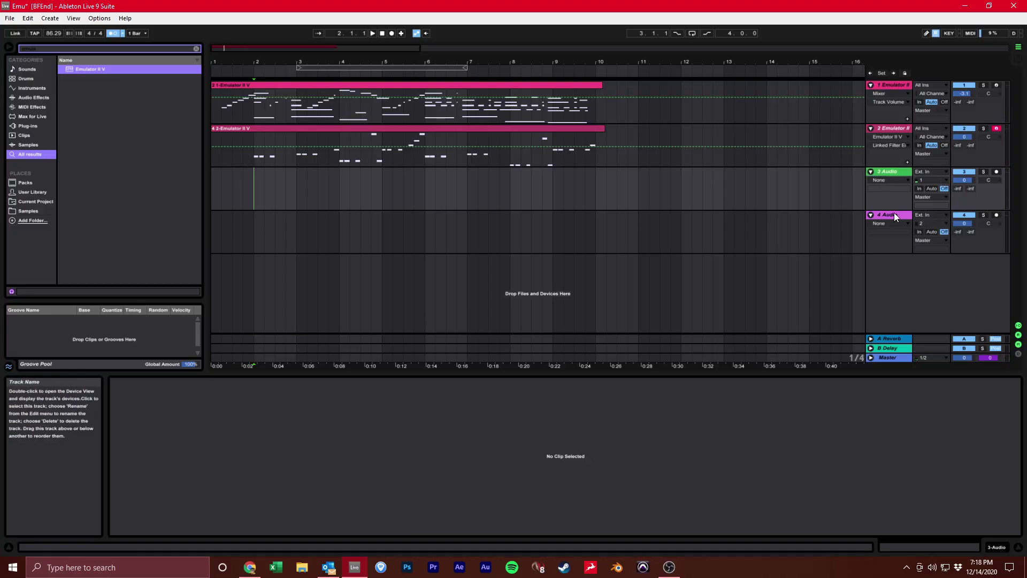
Step: Delete the 3 Audio and 4 Audio tracks and add a third Emulator II V instance on a new track
shift+click(894, 213)
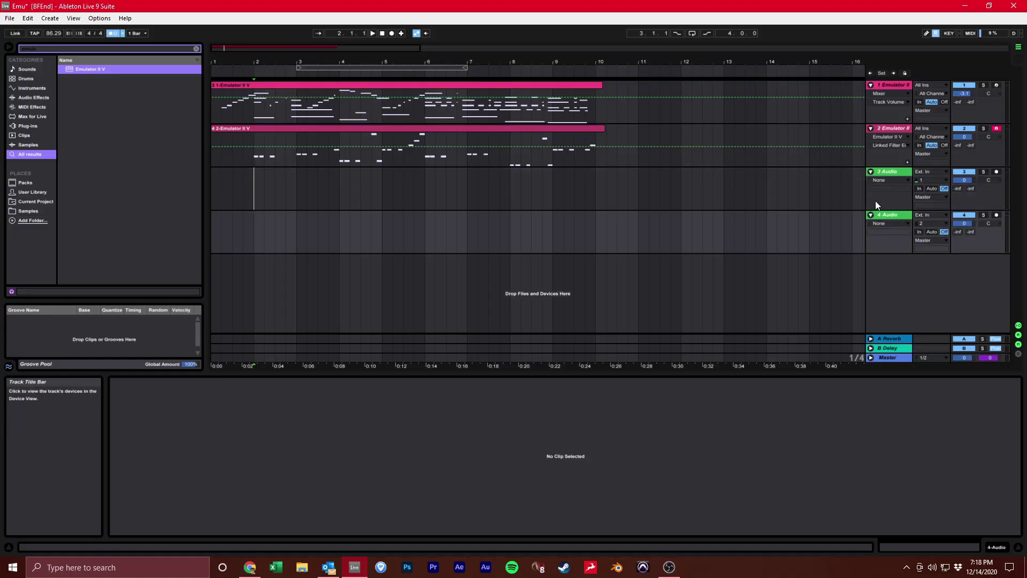
key(Delete)
click(103, 70)
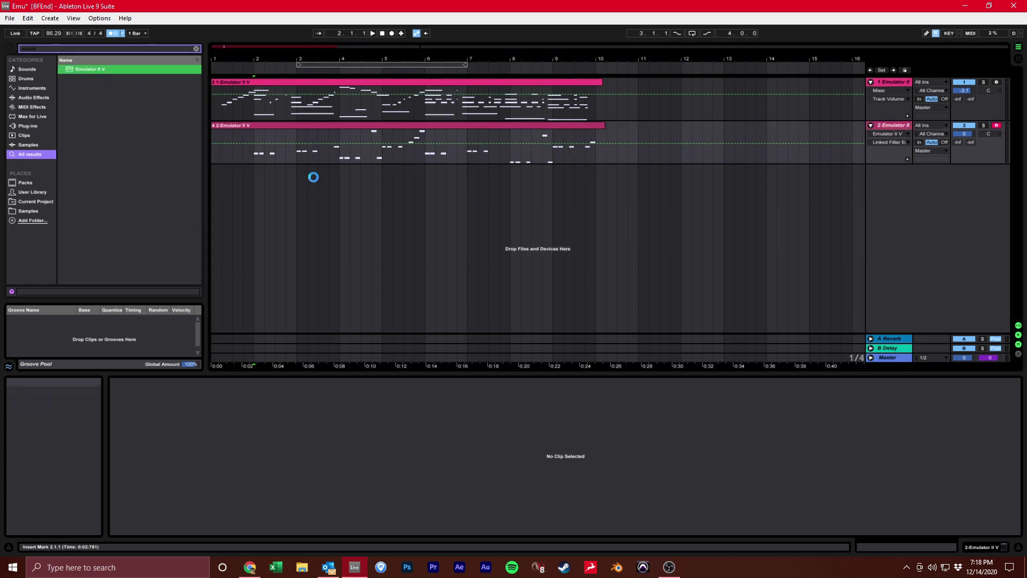
key(Return)
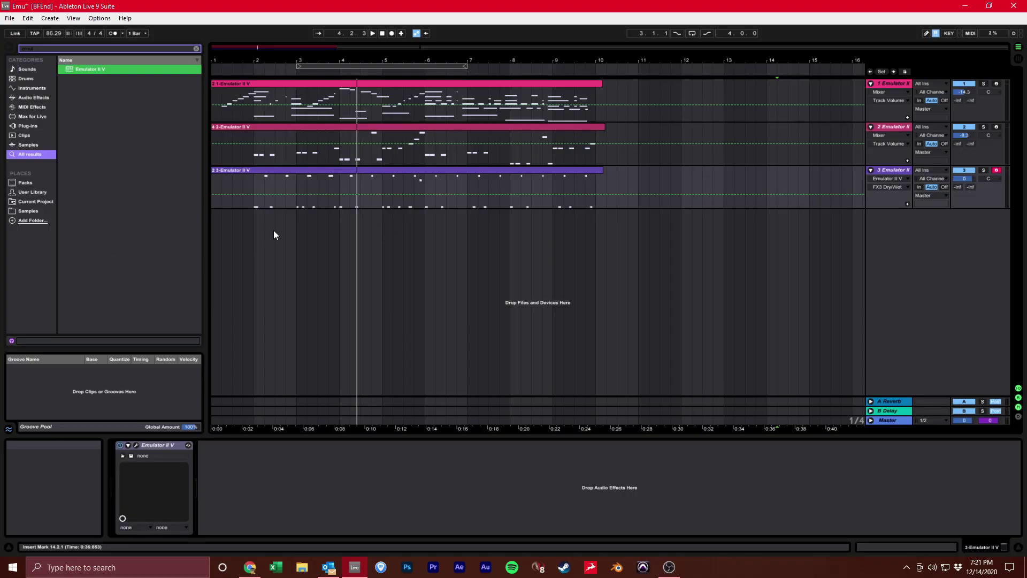
Step: Add a fourth Emulator II V instance on a new track and load the Kalimba preset in it
key(Return)
click(434, 75)
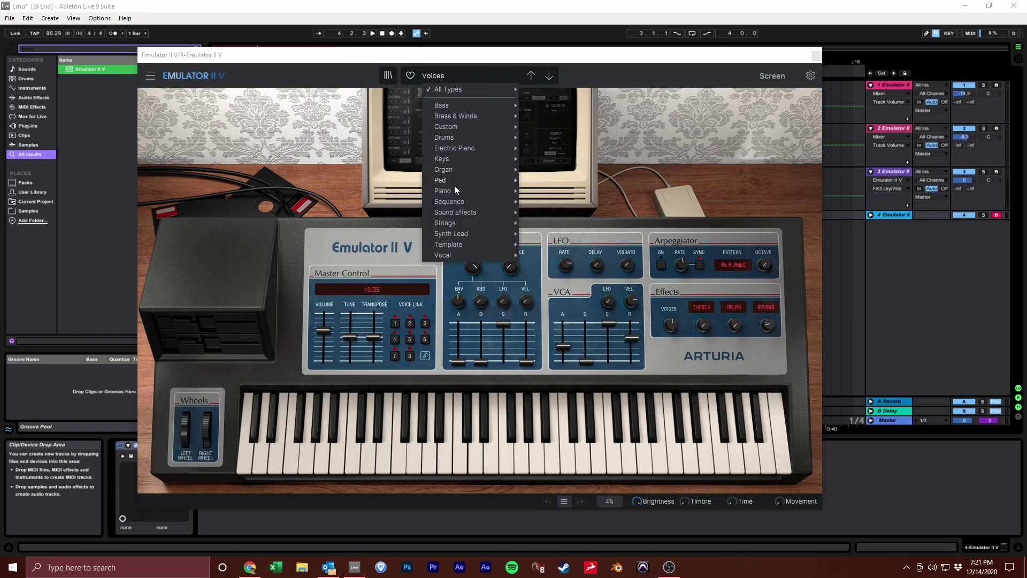
mouse_move(441, 161)
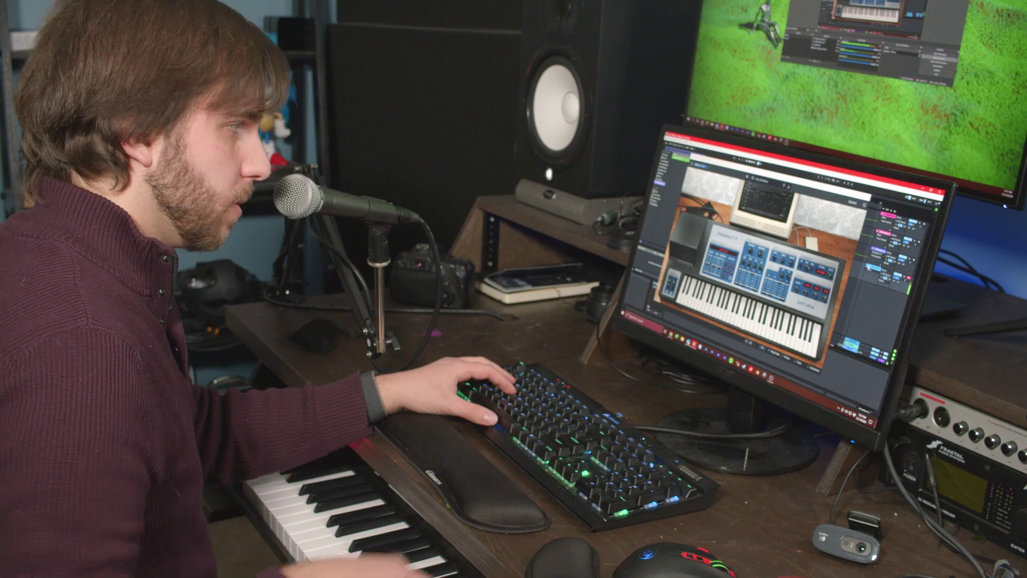
click(789, 187)
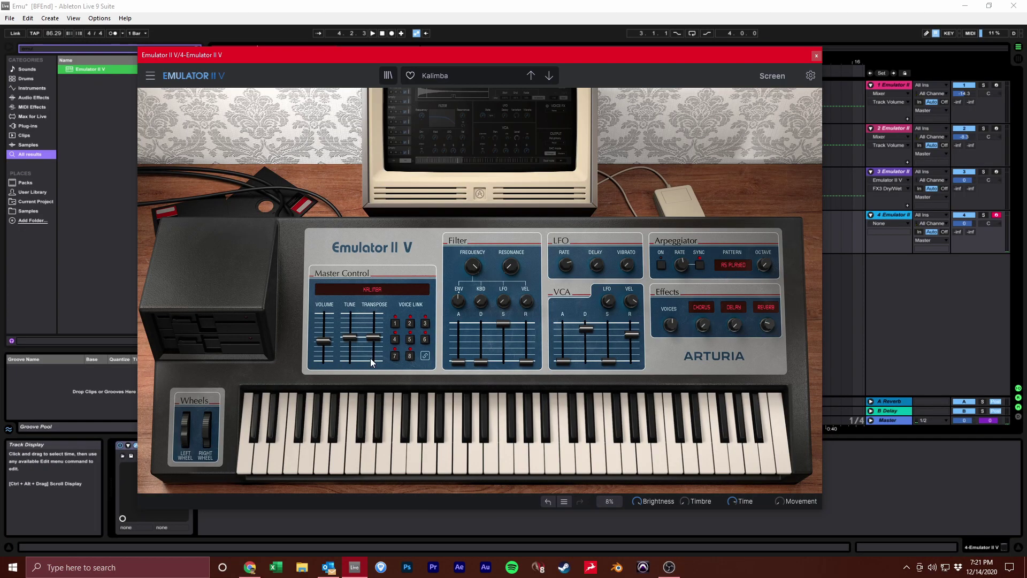
Step: Raise the Kalimba preset's master volume slightly and adjust its reverb and chorus amounts
drag(323, 341, 323, 338)
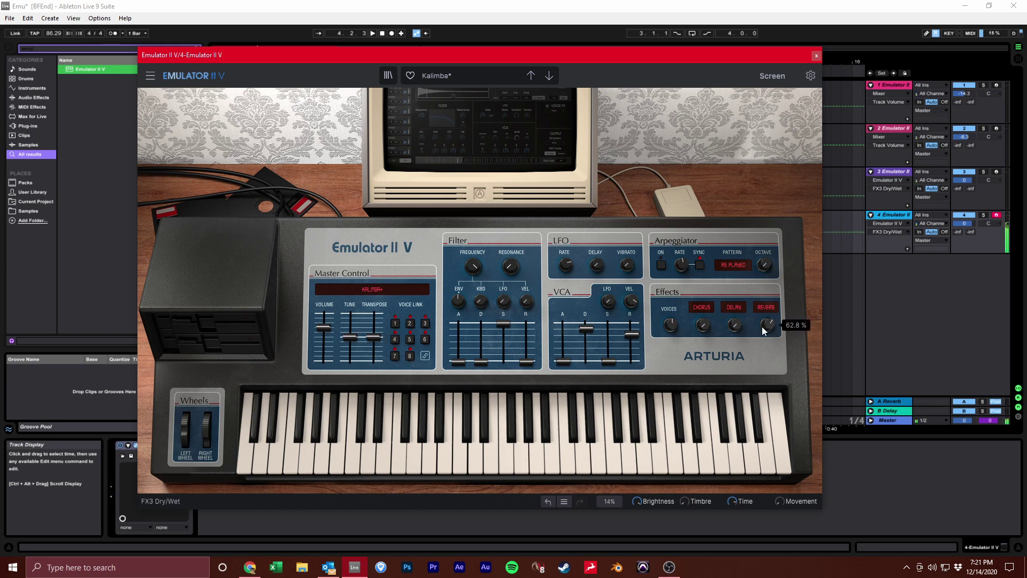
click(701, 325)
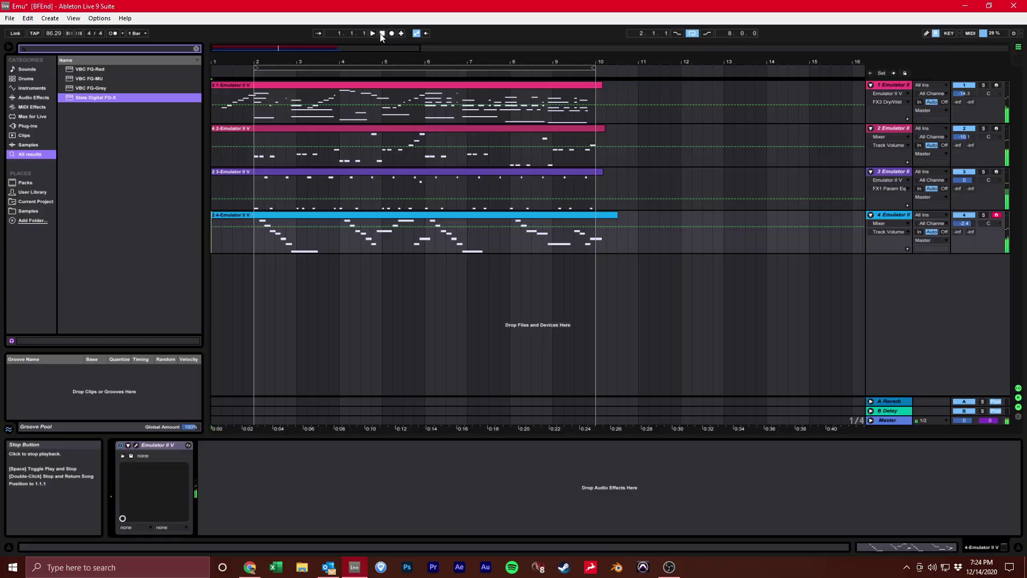
Step: Play the looped four-track arrangement and lower the fourth Emulator II V track's volume by about 2 dB
key(space)
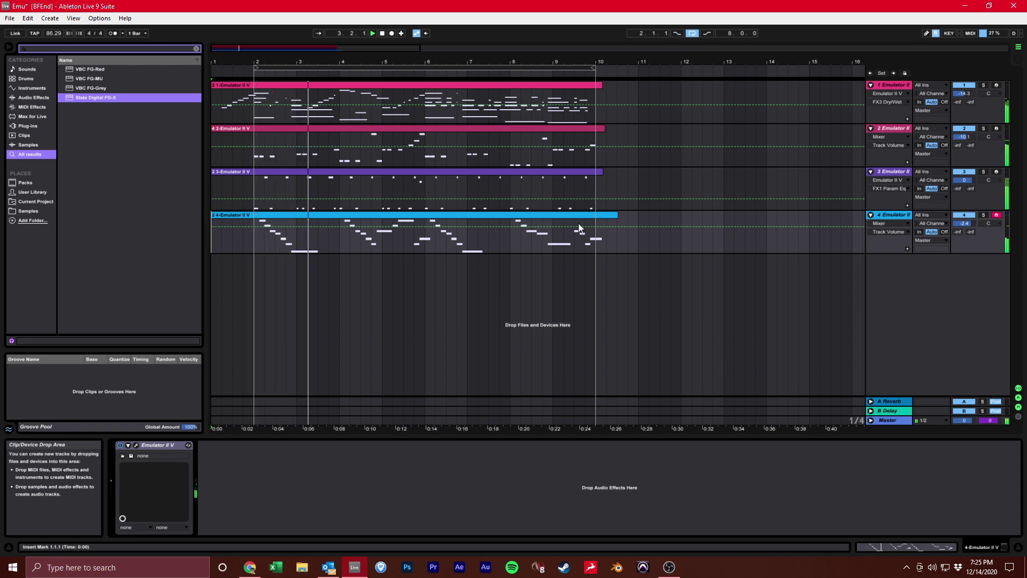
click(509, 275)
click(693, 301)
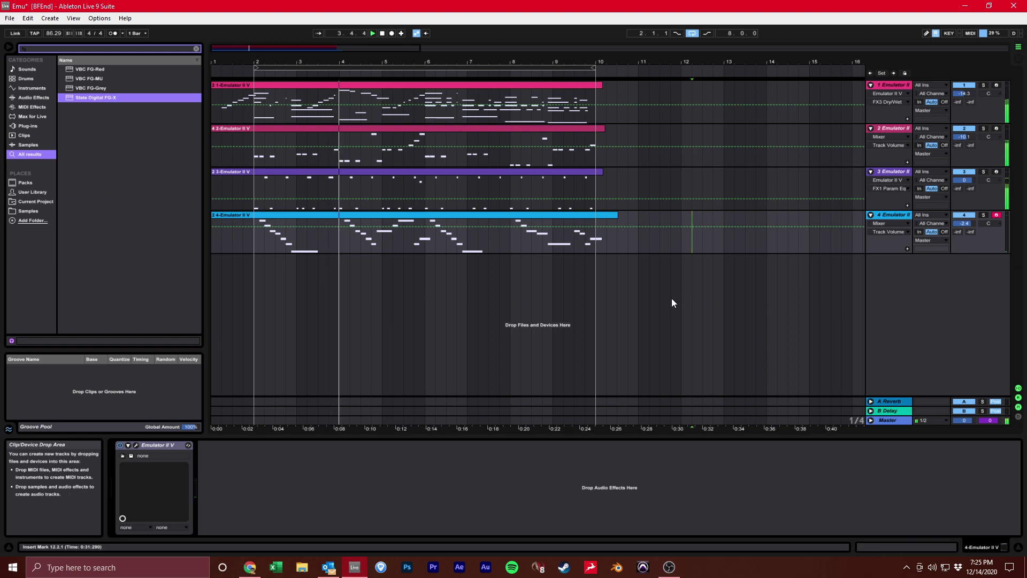
click(630, 285)
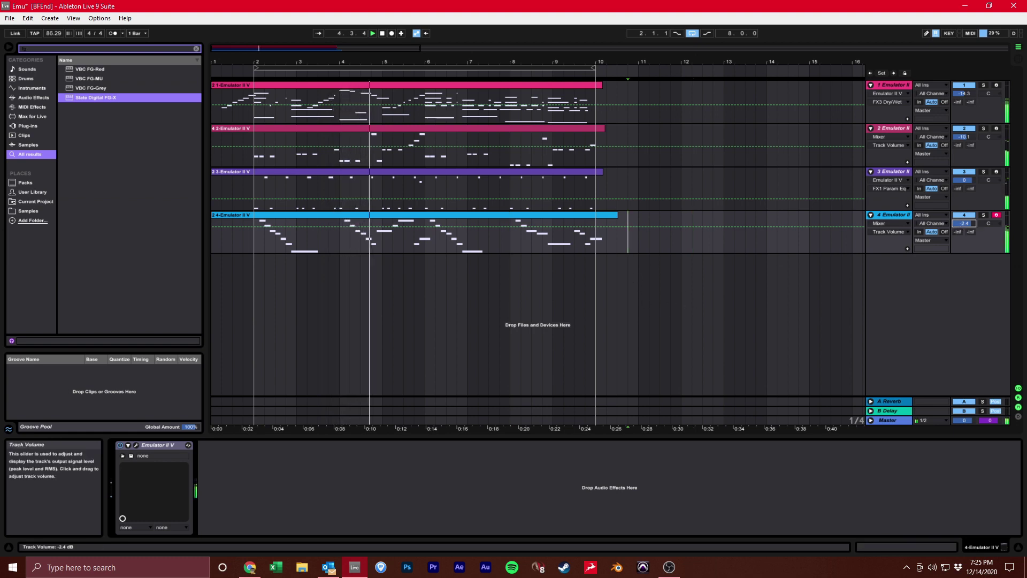
drag(963, 223, 962, 229)
click(730, 295)
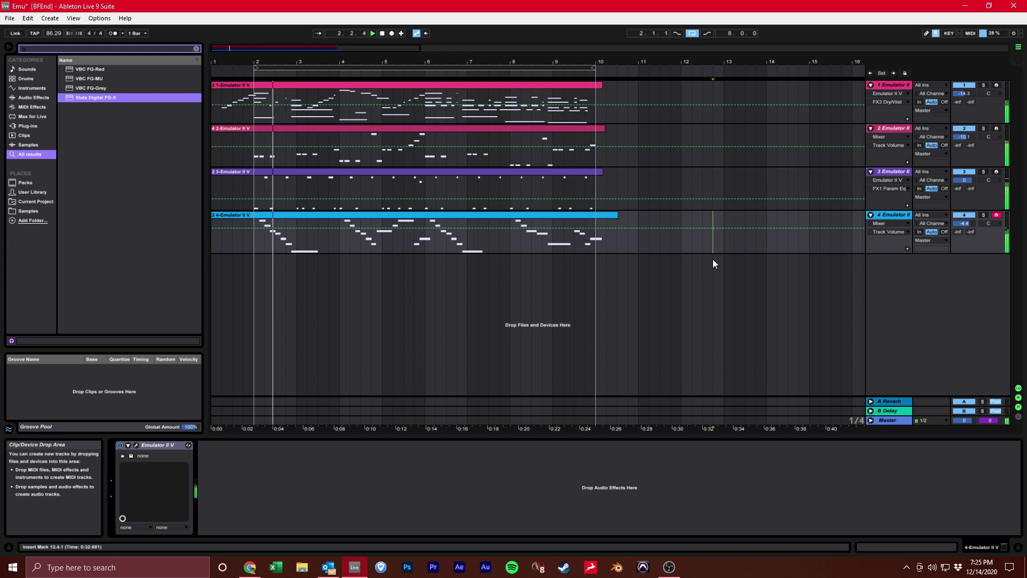
click(712, 241)
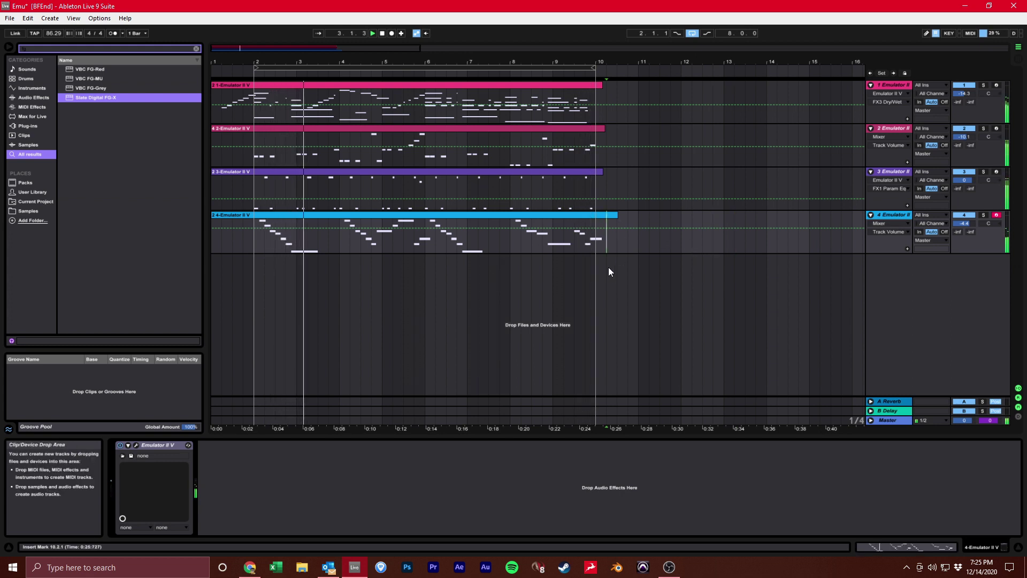